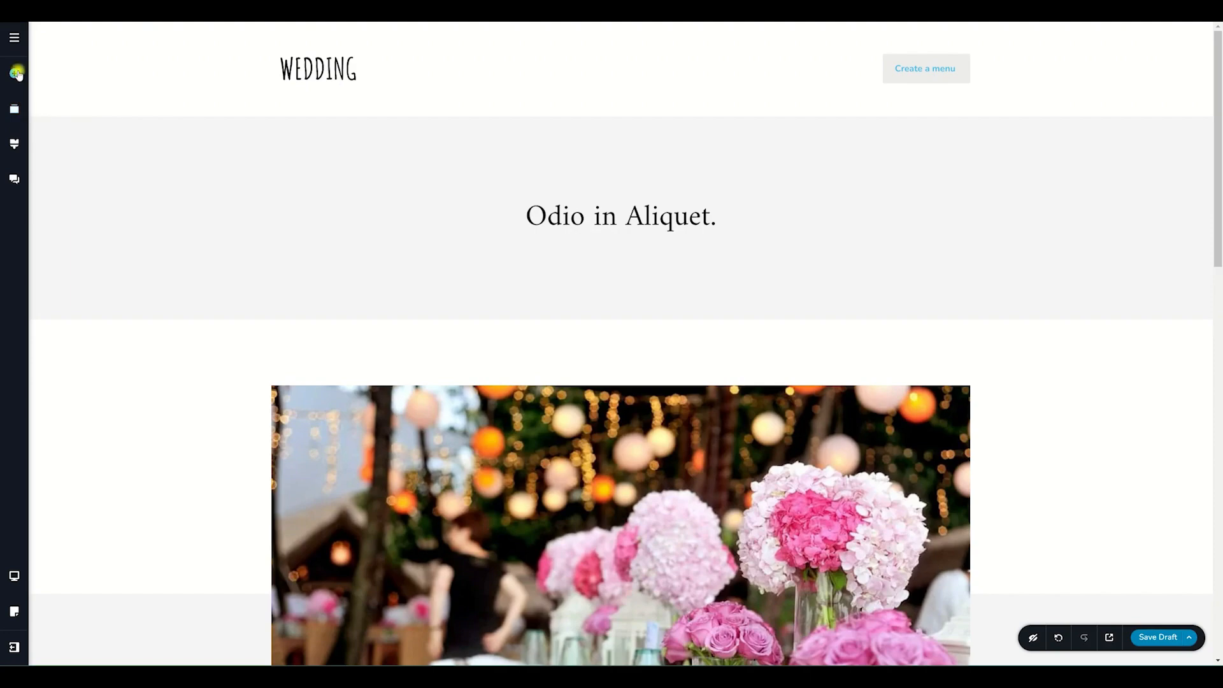
# Try to add a Menu element to the page header
pyautogui.click(17, 75)
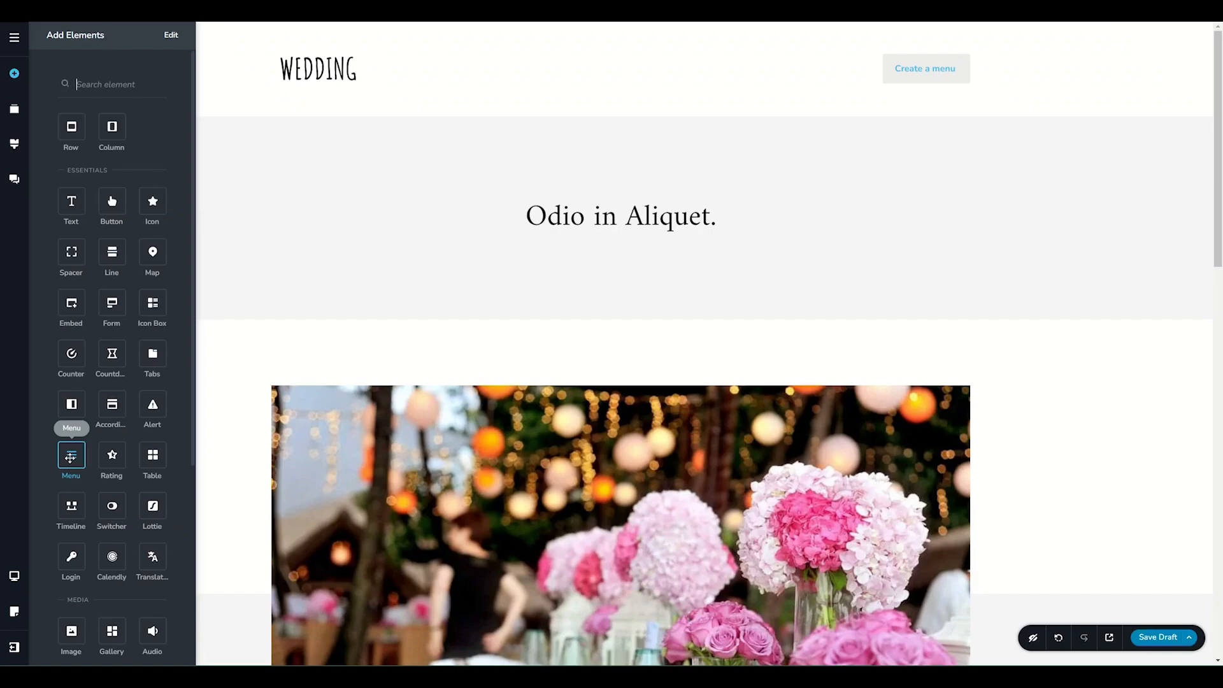
pyautogui.moveTo(71, 457); pyautogui.dragTo(888, 108)
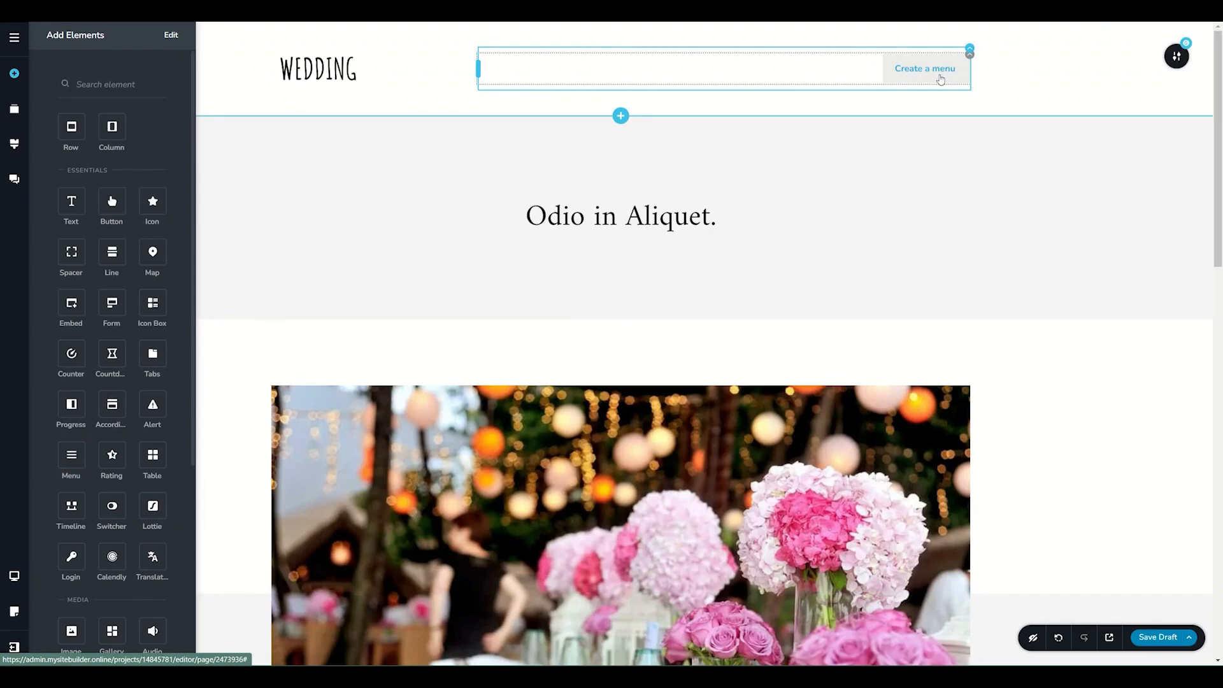
pyautogui.click(1017, 79)
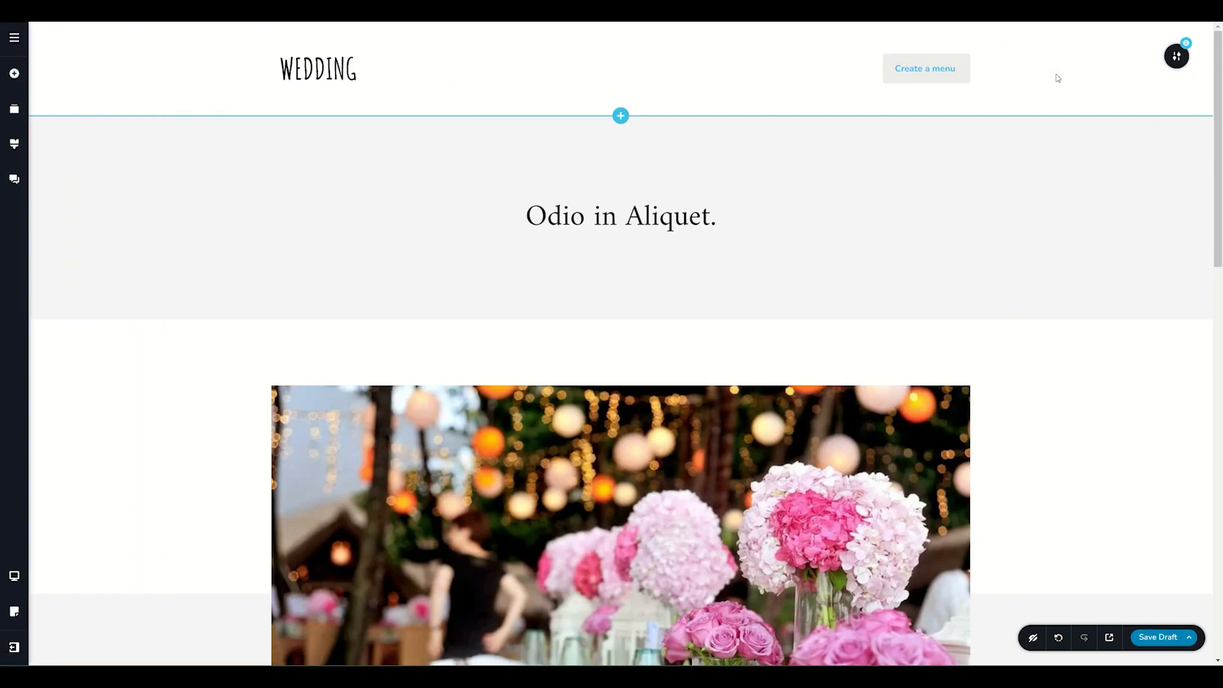
# Create a new site menu named Main Demo Menu and select it for editing
pyautogui.click(15, 39)
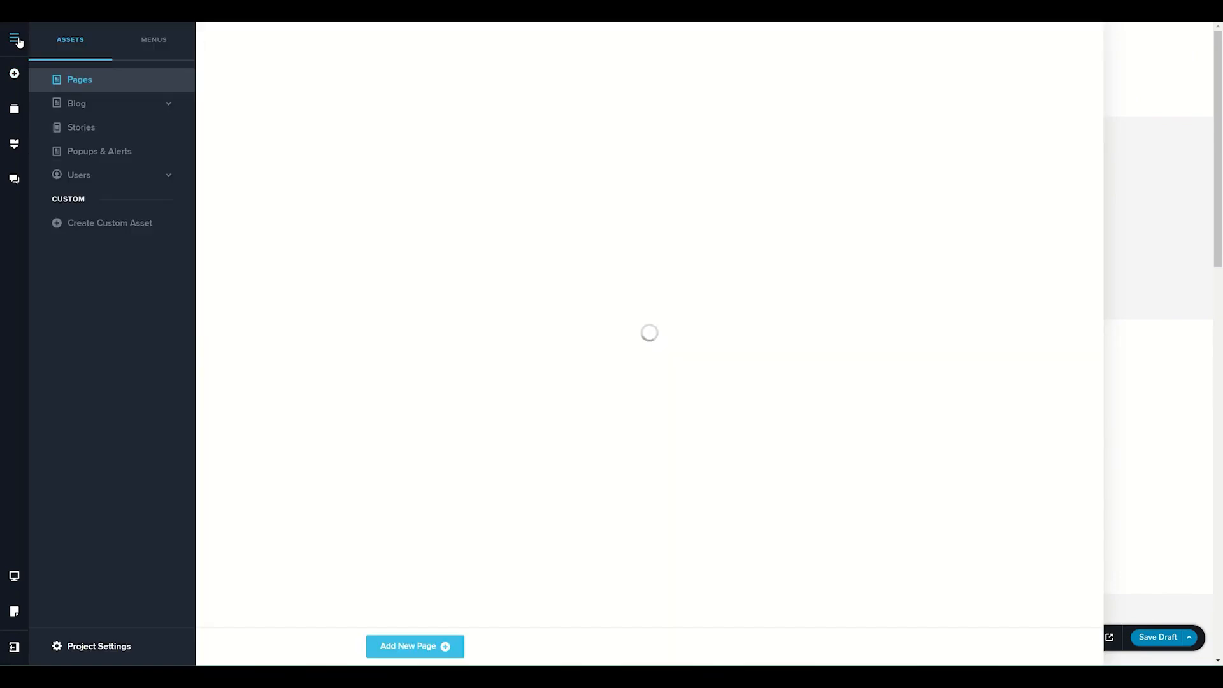
pyautogui.click(148, 41)
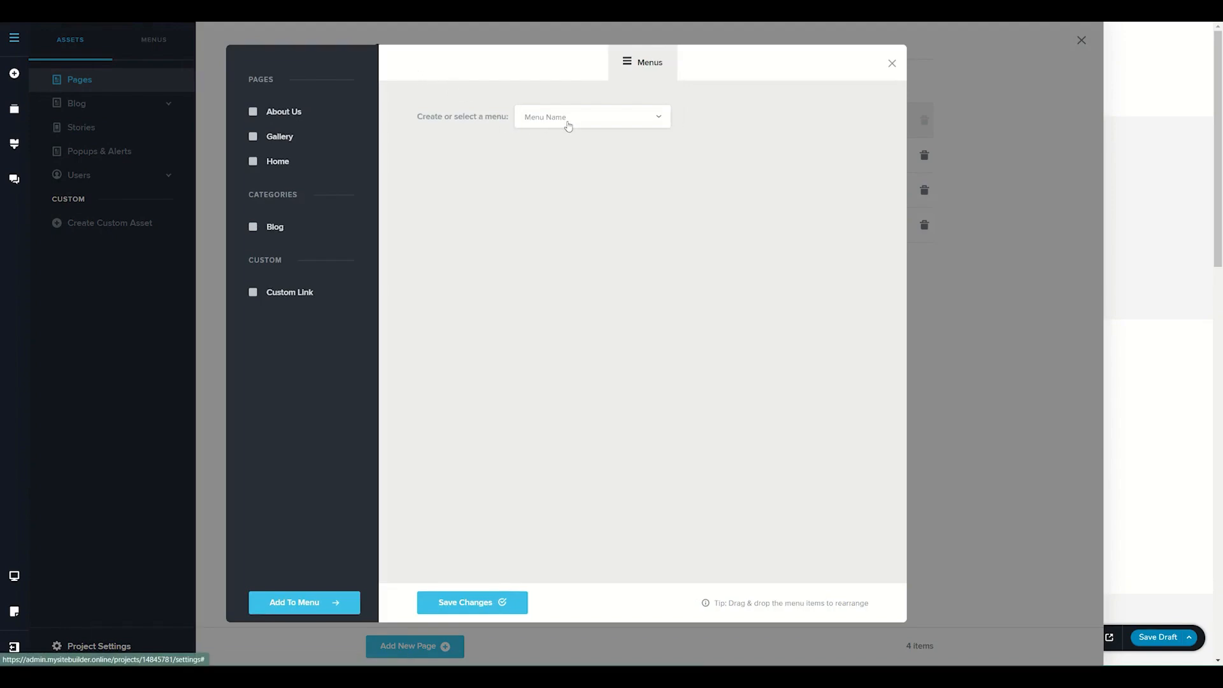
pyautogui.click(658, 116)
pyautogui.click(553, 149)
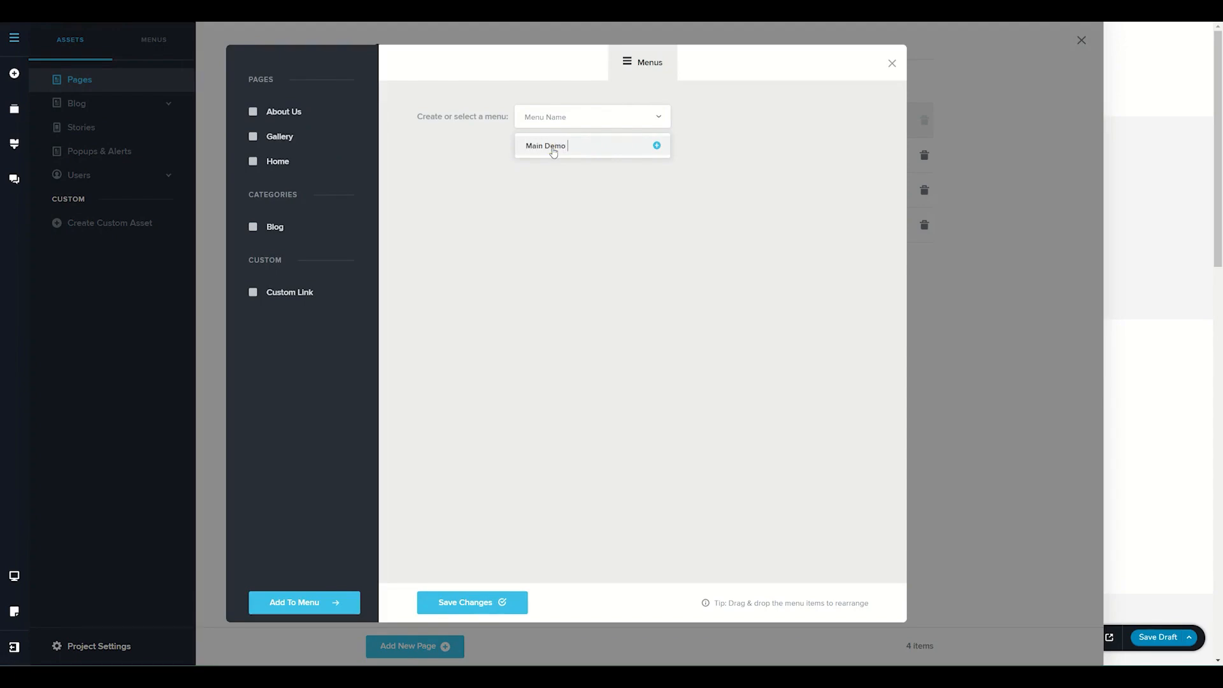
pyautogui.click(656, 147)
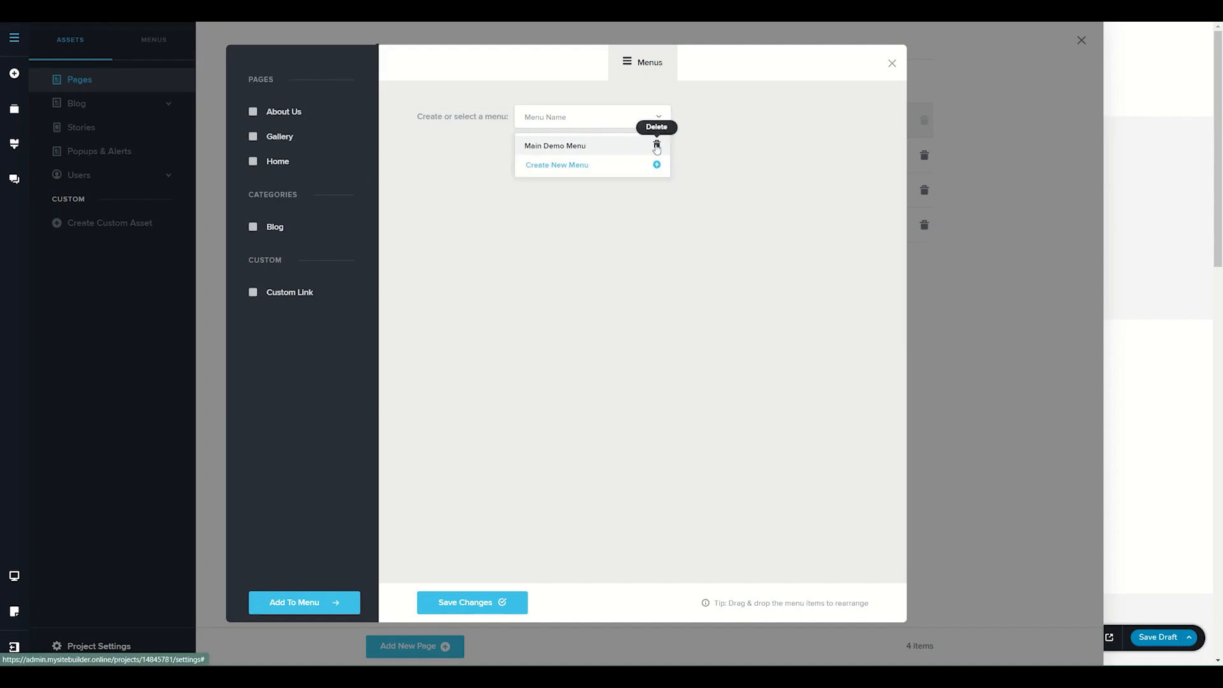
pyautogui.click(558, 166)
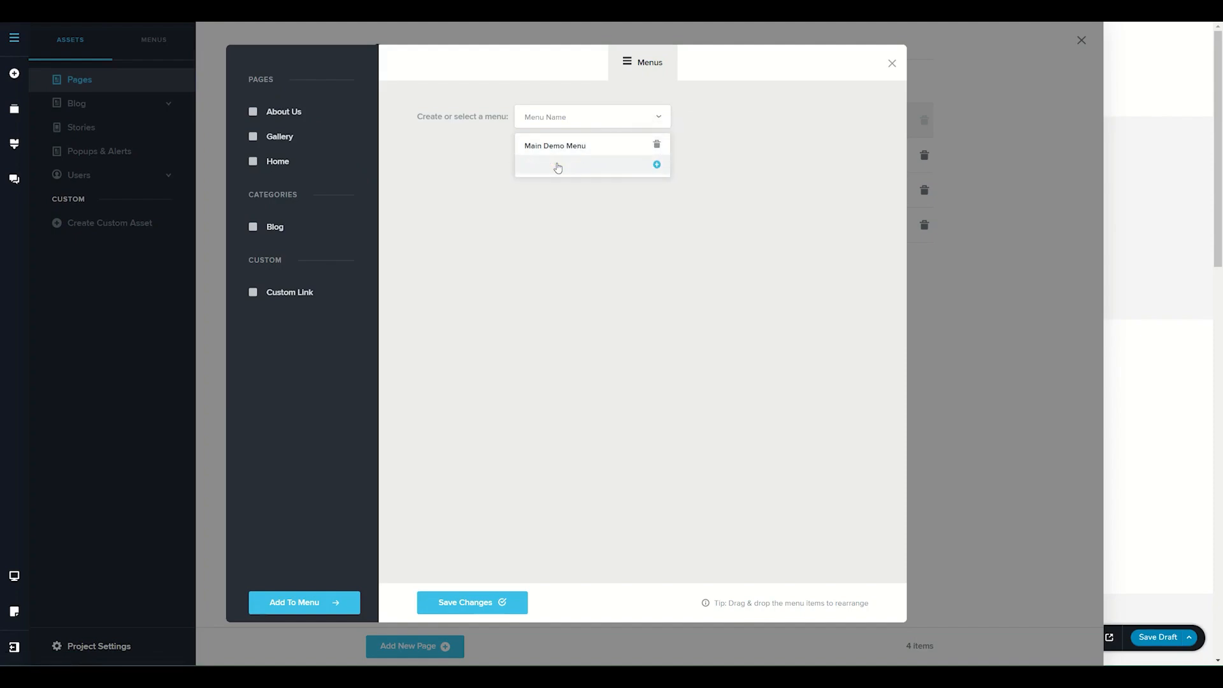
pyautogui.click(556, 149)
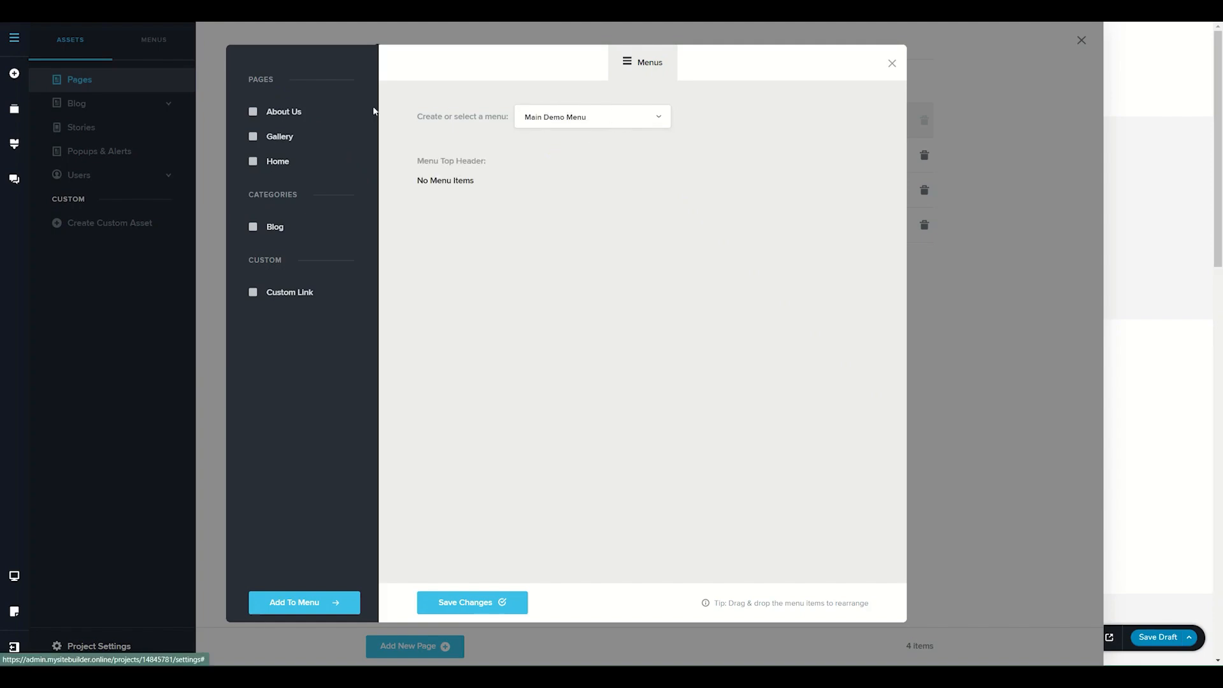
# Add the About Us, Gallery and Home pages to Main Demo Menu
pyautogui.click(252, 112)
pyautogui.click(253, 136)
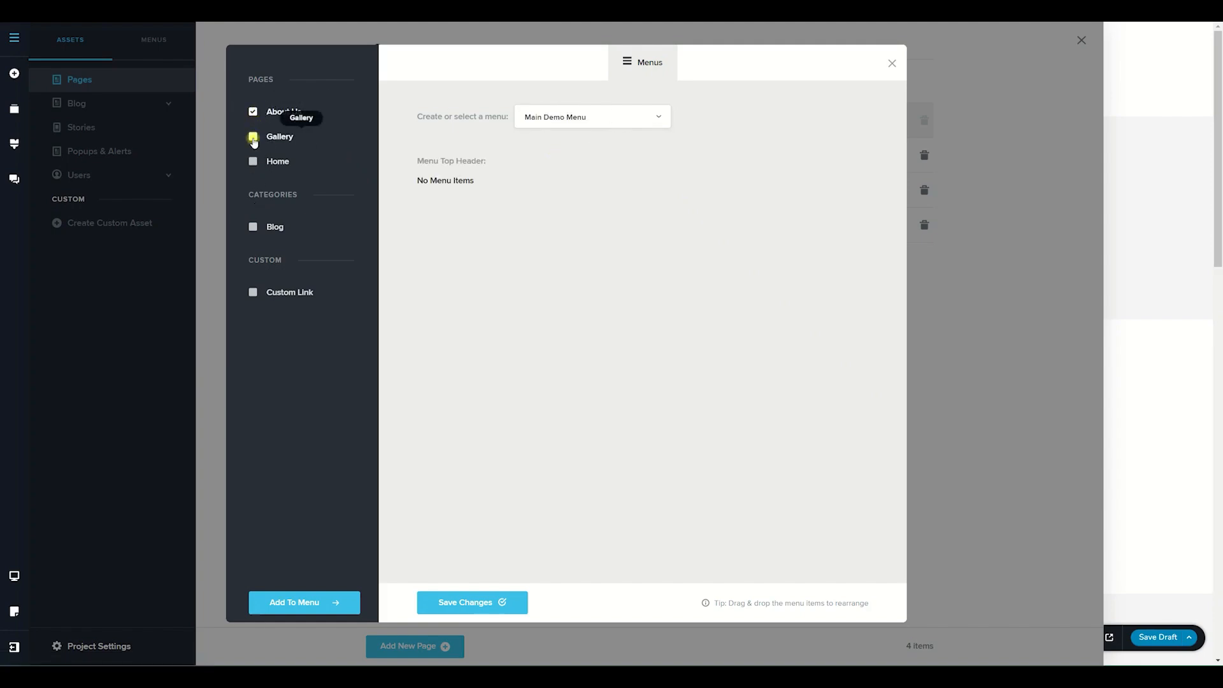
pyautogui.click(253, 162)
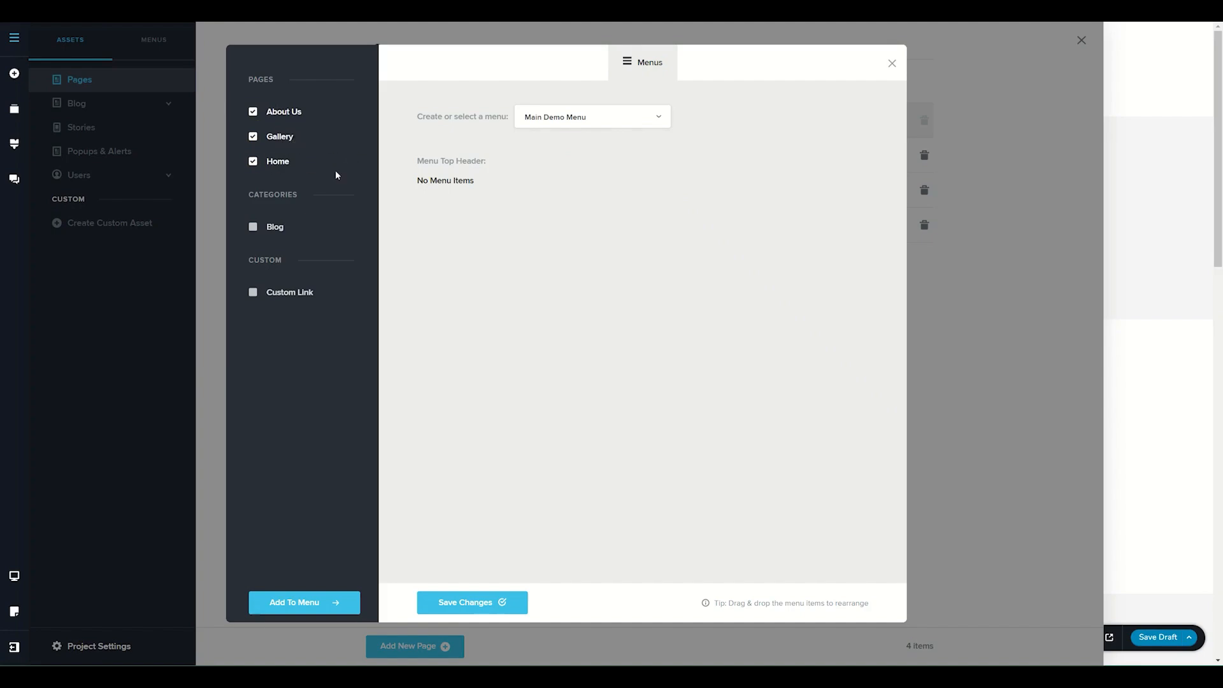
pyautogui.click(307, 604)
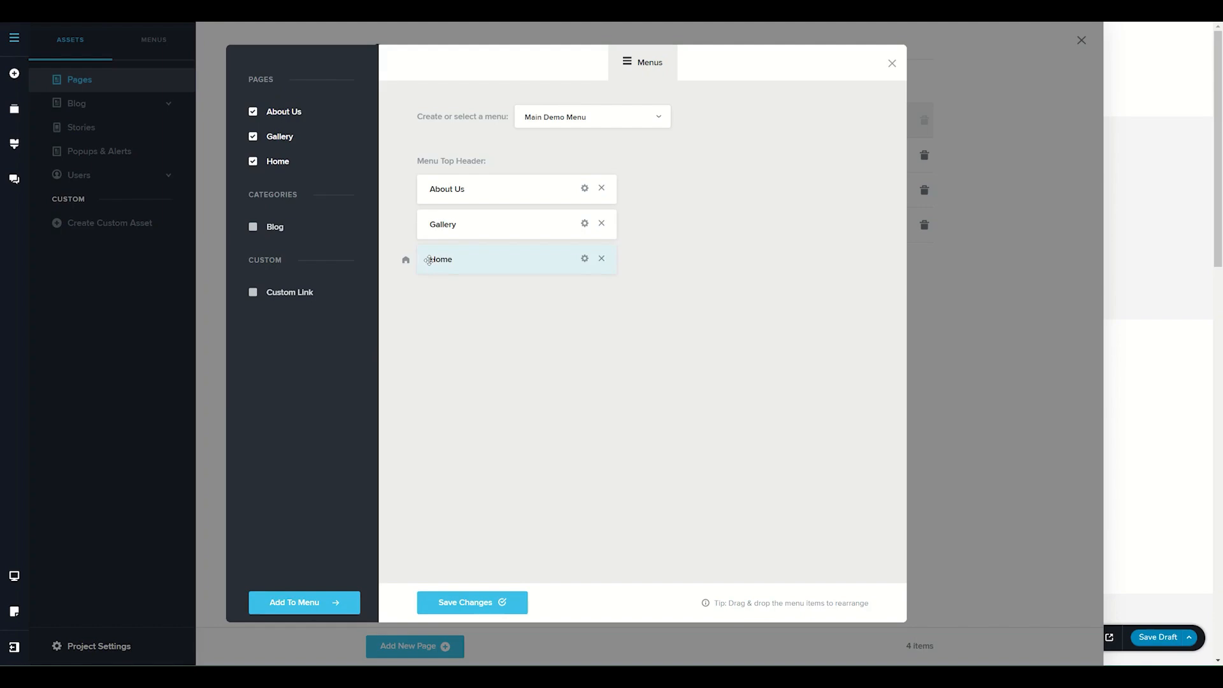
# Reorder the menu items to Home, Gallery, About Us and save the menu
pyautogui.moveTo(429, 260); pyautogui.dragTo(430, 189)
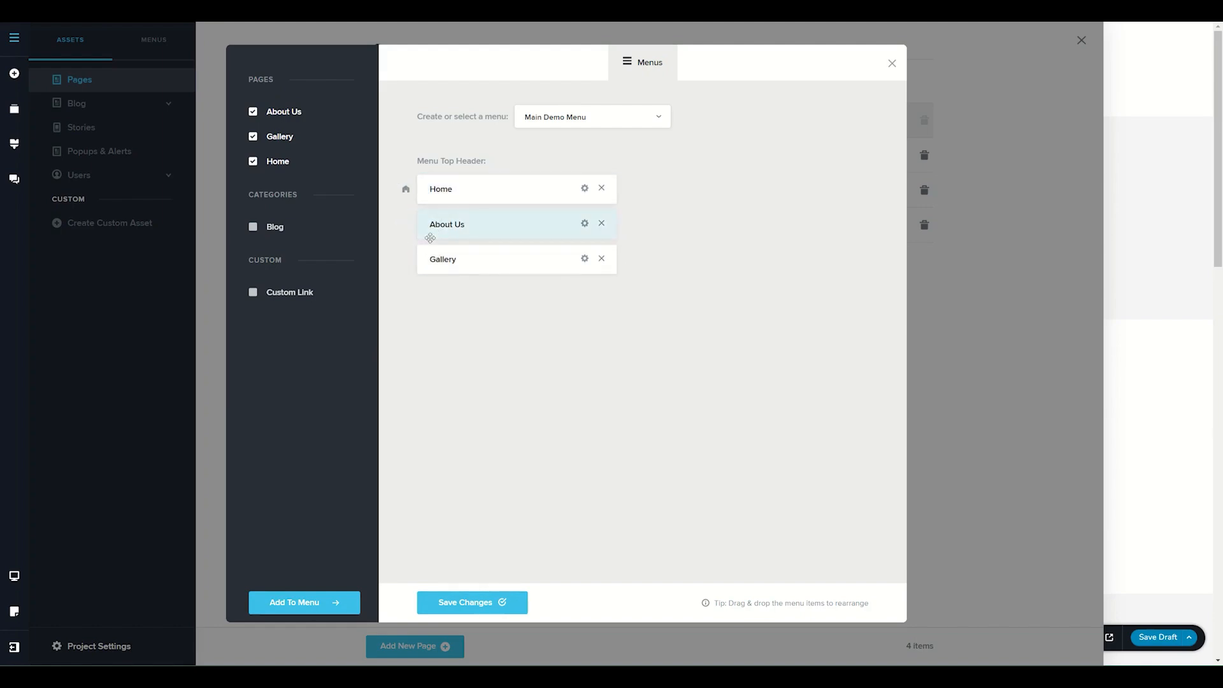
pyautogui.moveTo(431, 252); pyautogui.dragTo(431, 225)
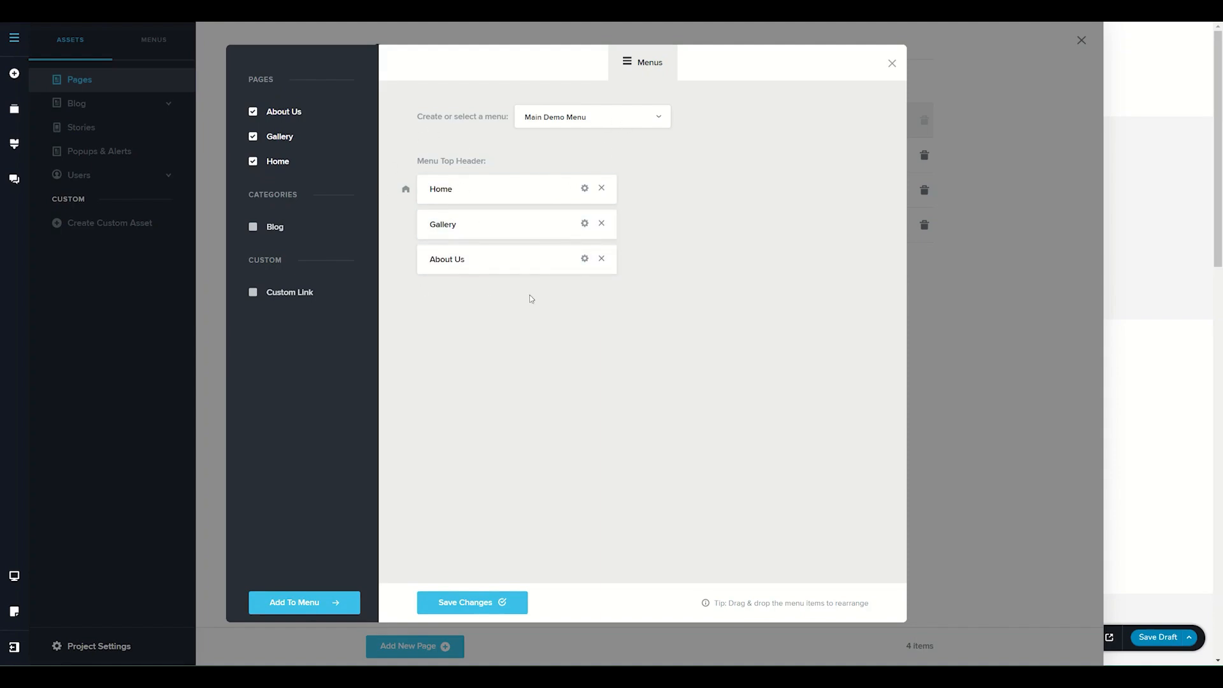
pyautogui.click(487, 602)
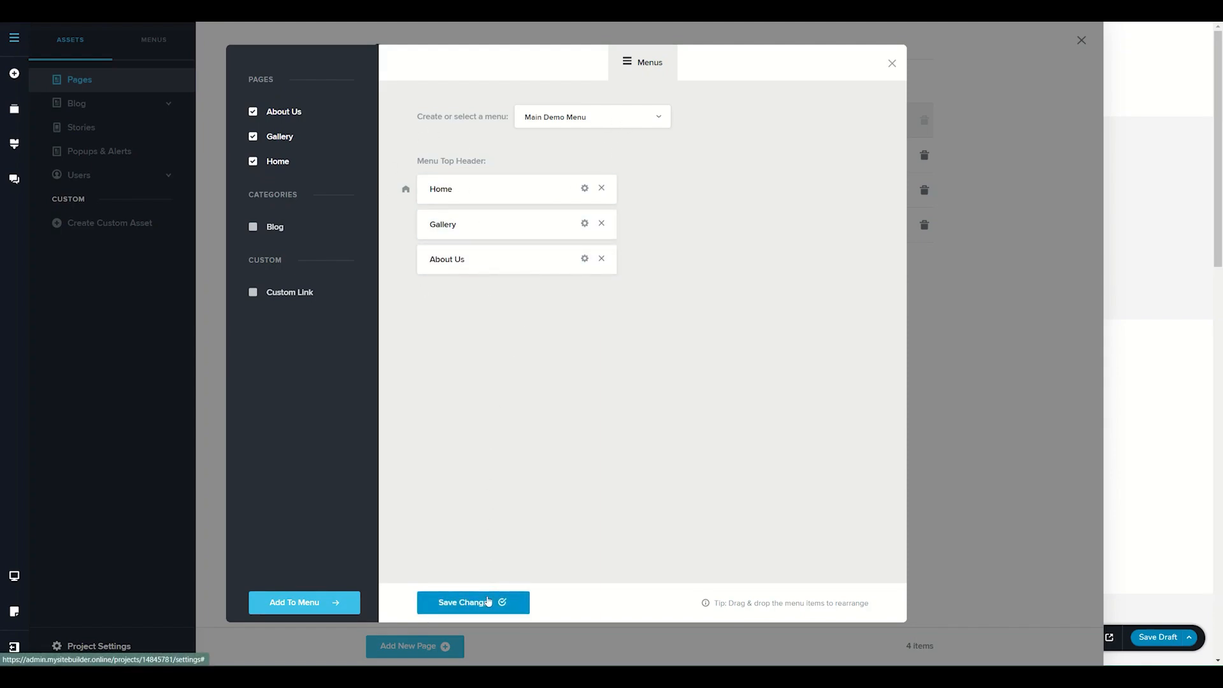
pyautogui.click(894, 62)
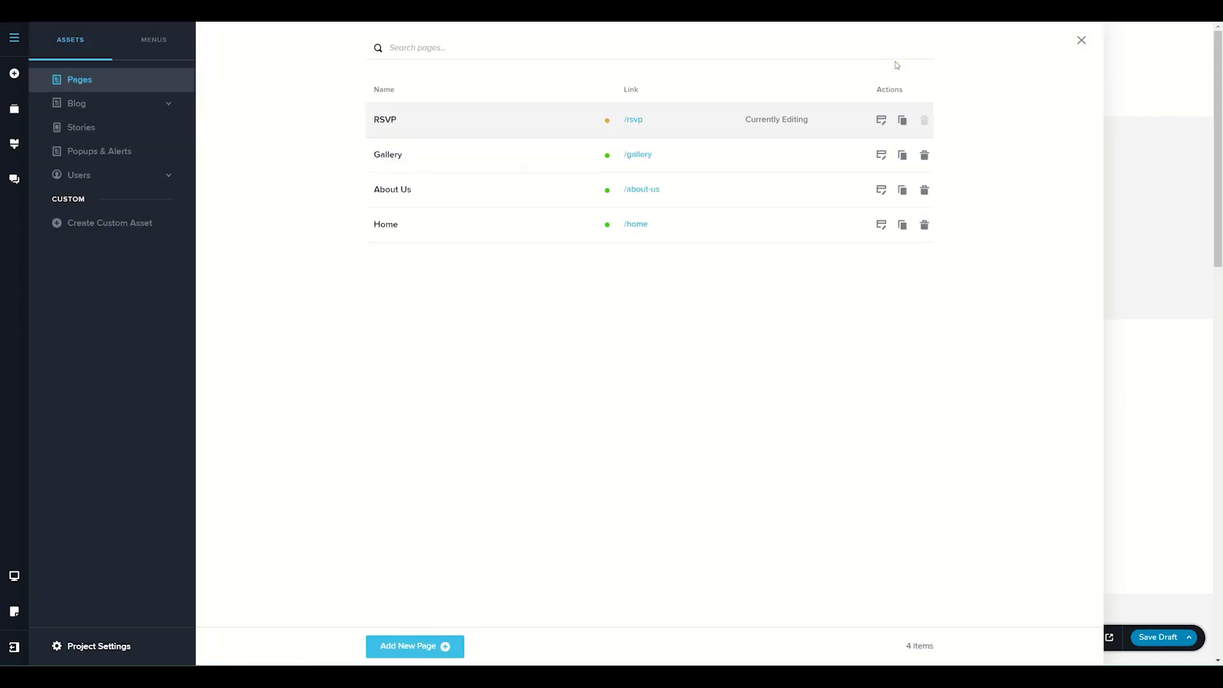
# Return to the RSVP page and publish it
pyautogui.click(1082, 40)
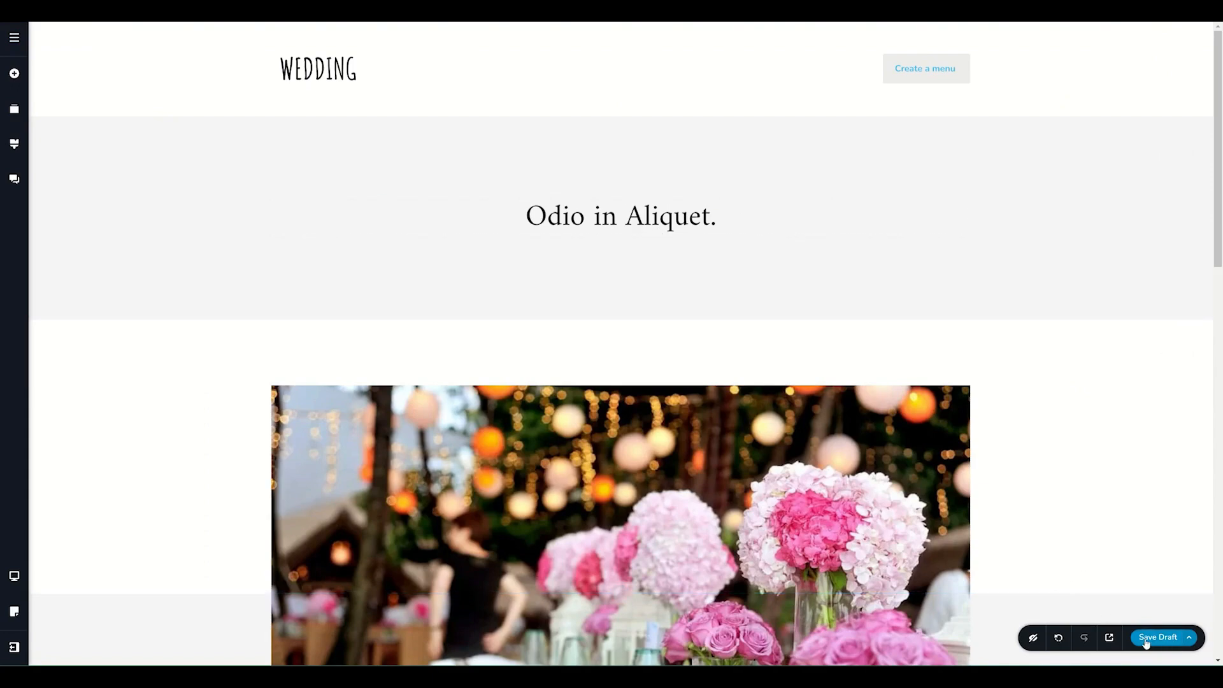
pyautogui.click(1189, 638)
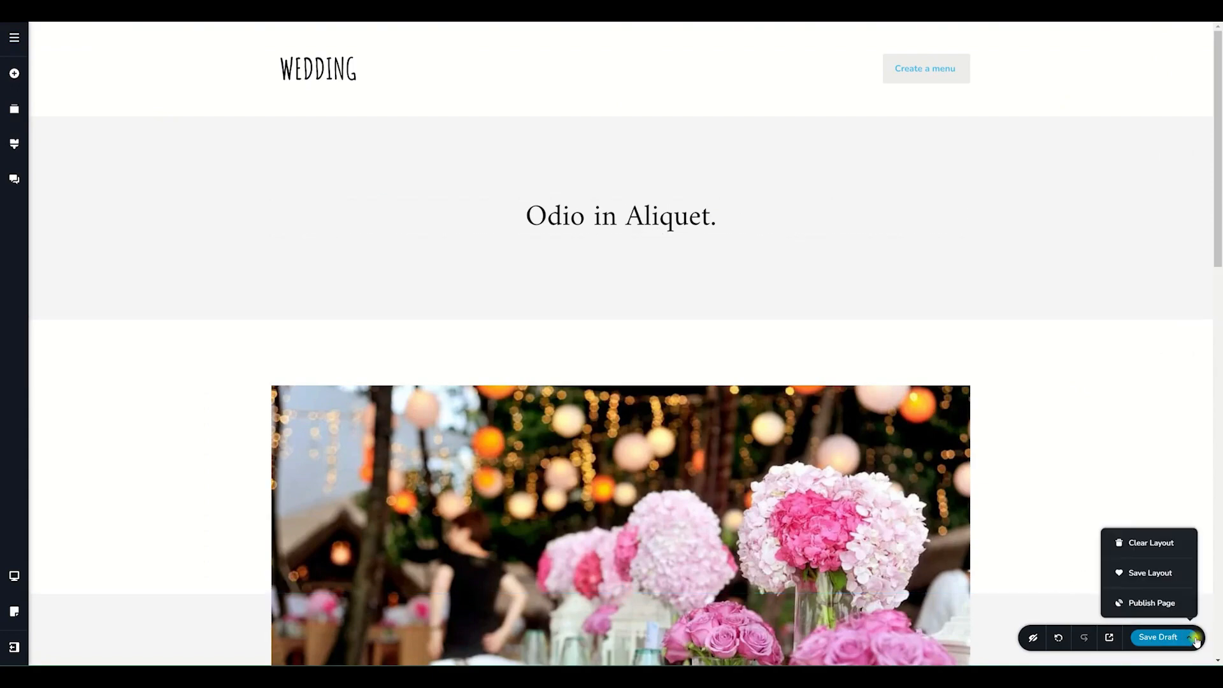
pyautogui.click(1157, 603)
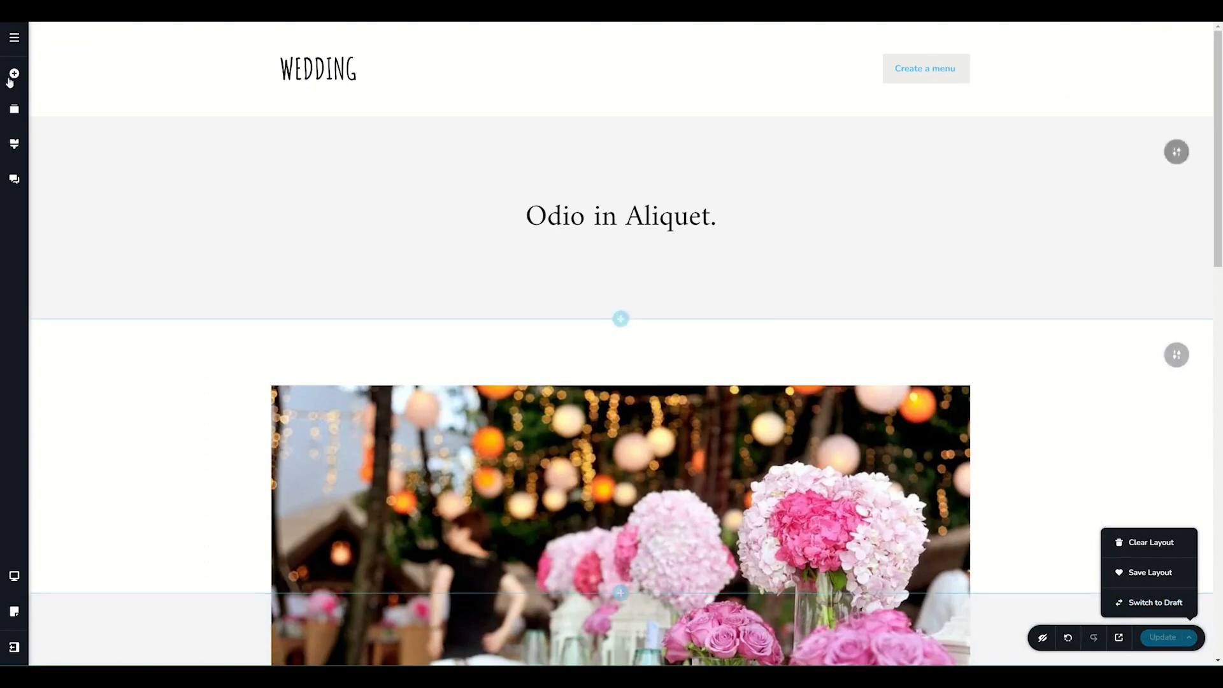
# Add the RSVP page to Main Demo Menu, save the menu and return to the page
pyautogui.click(14, 39)
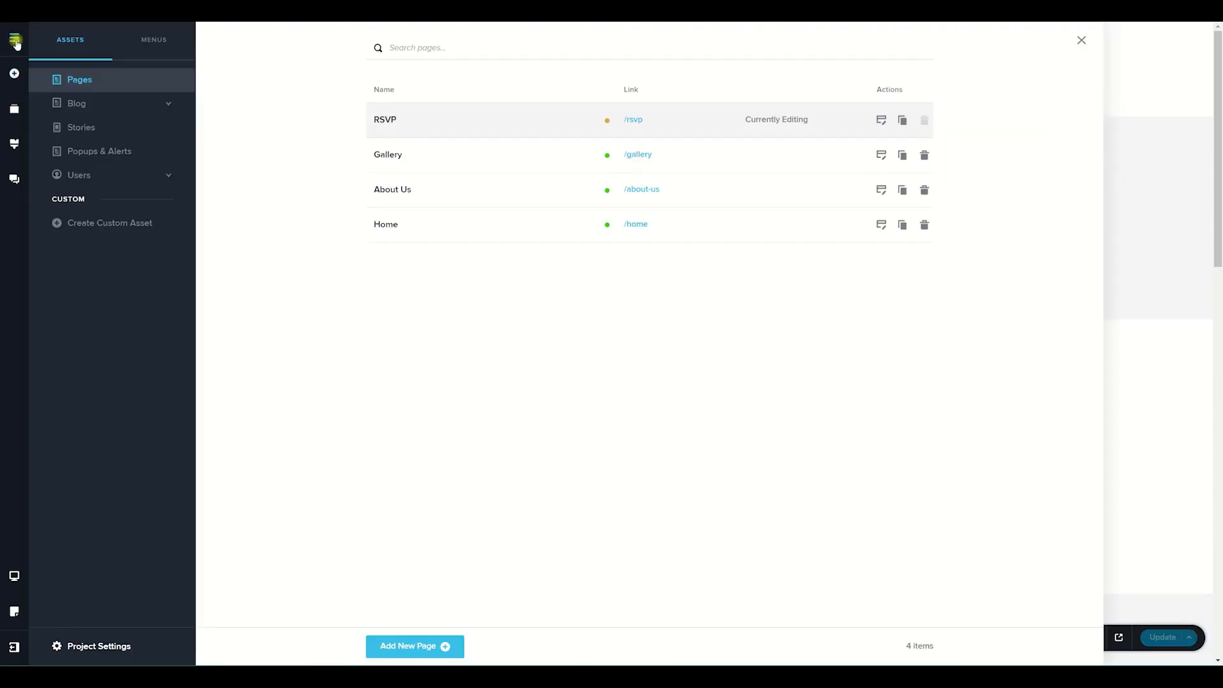
pyautogui.click(149, 44)
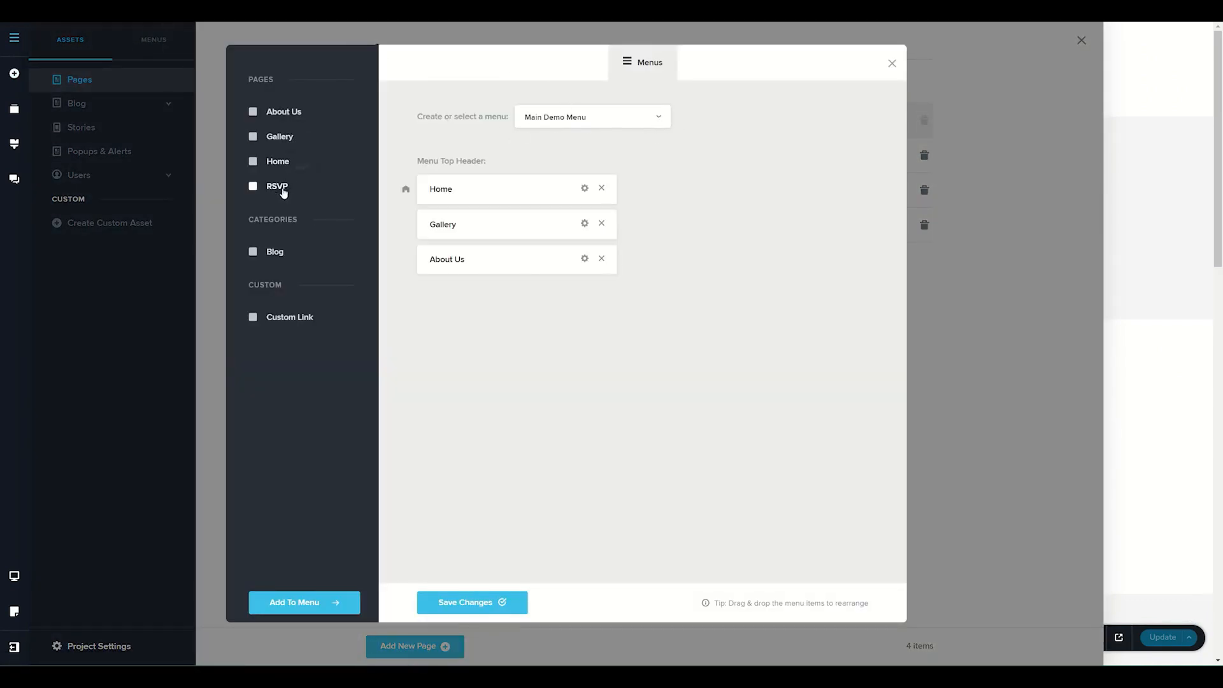
pyautogui.click(253, 187)
pyautogui.click(311, 607)
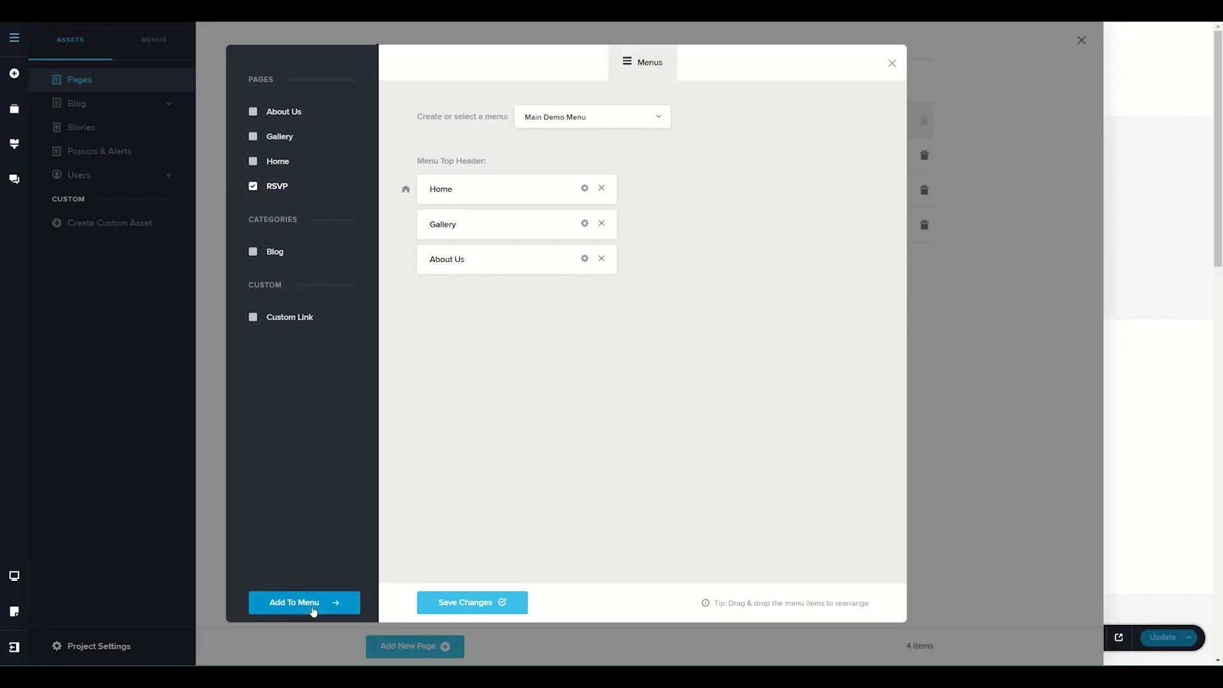
pyautogui.click(485, 604)
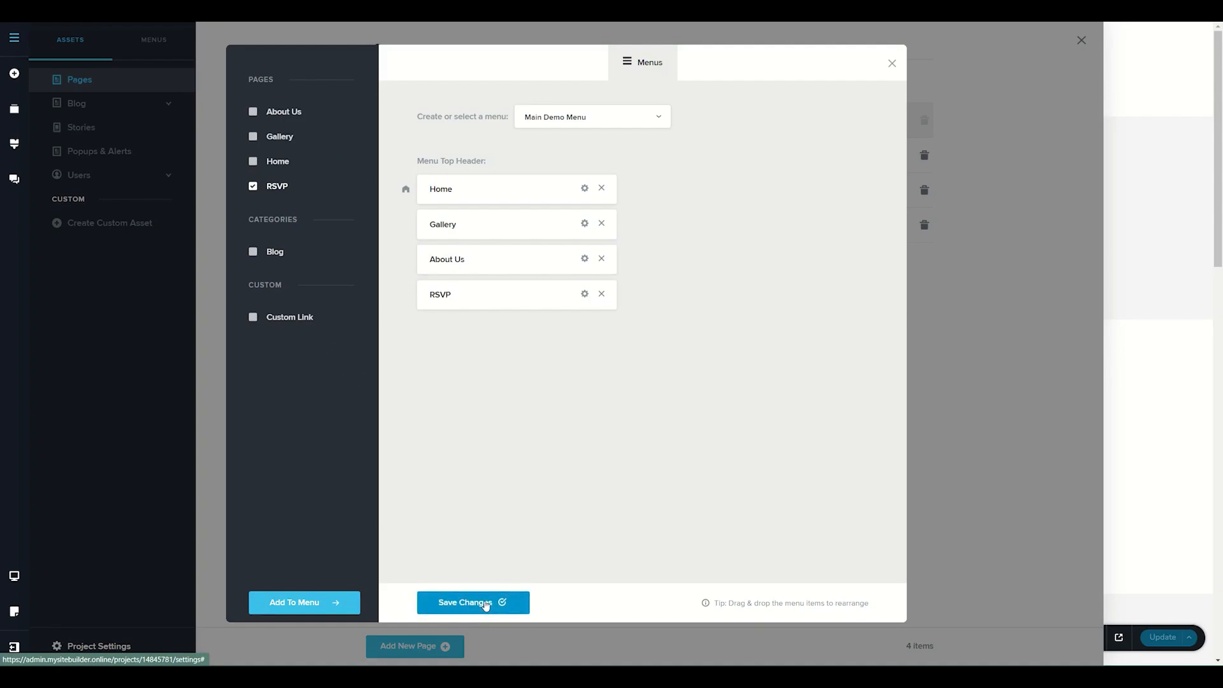
pyautogui.click(891, 64)
pyautogui.click(1081, 40)
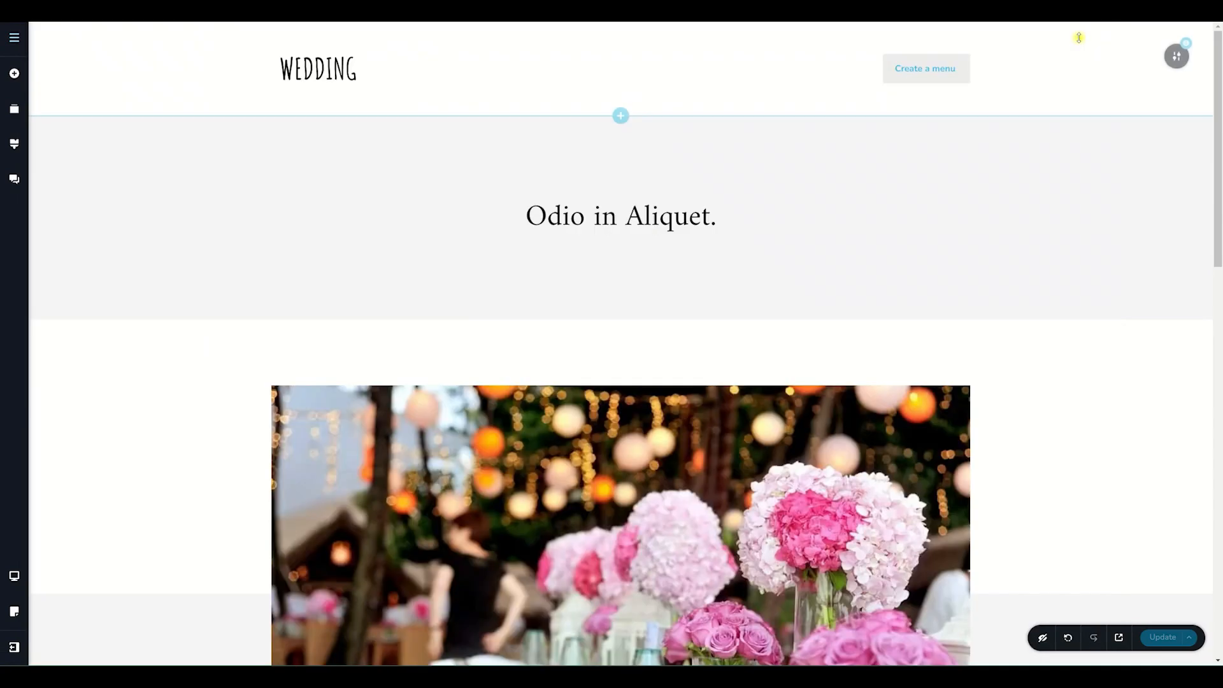
# Try to choose a menu in the options of the header's menu element
pyautogui.click(967, 58)
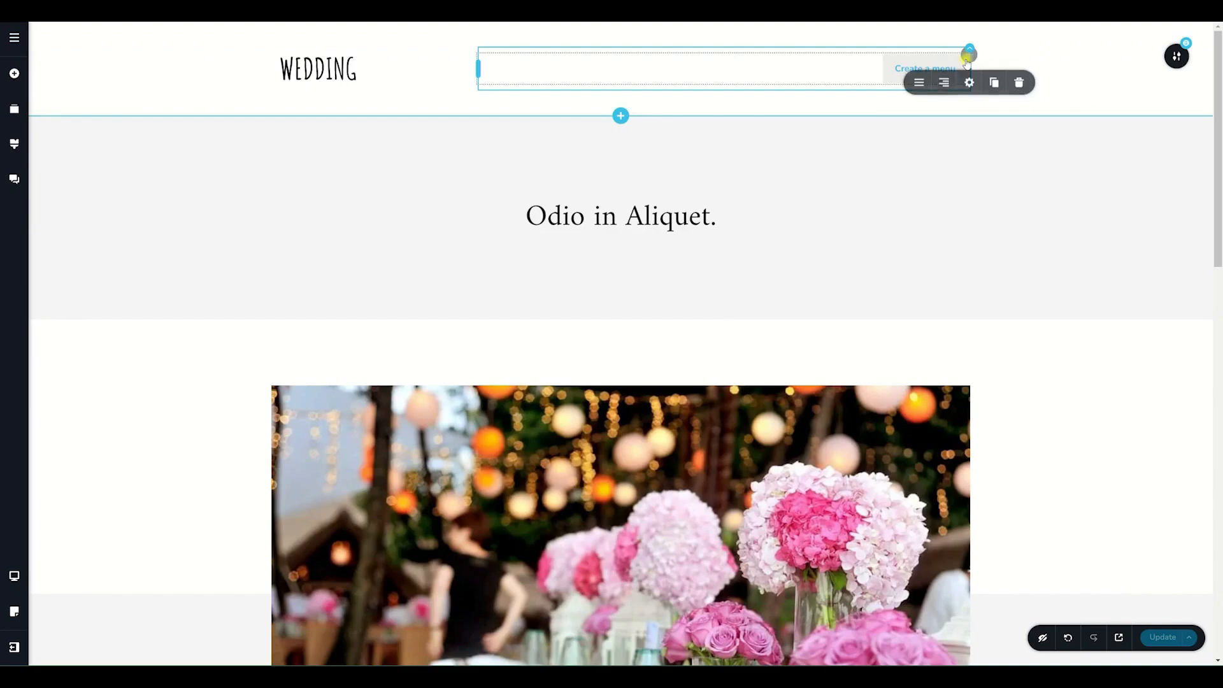
pyautogui.click(918, 84)
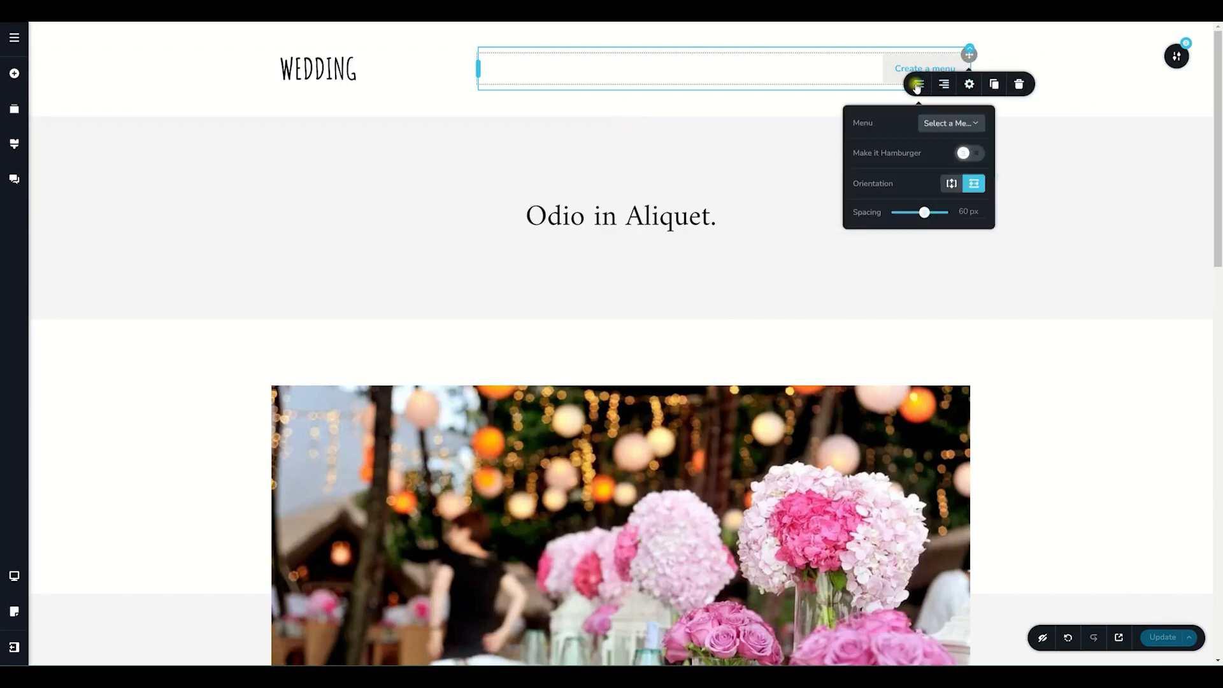
pyautogui.click(952, 125)
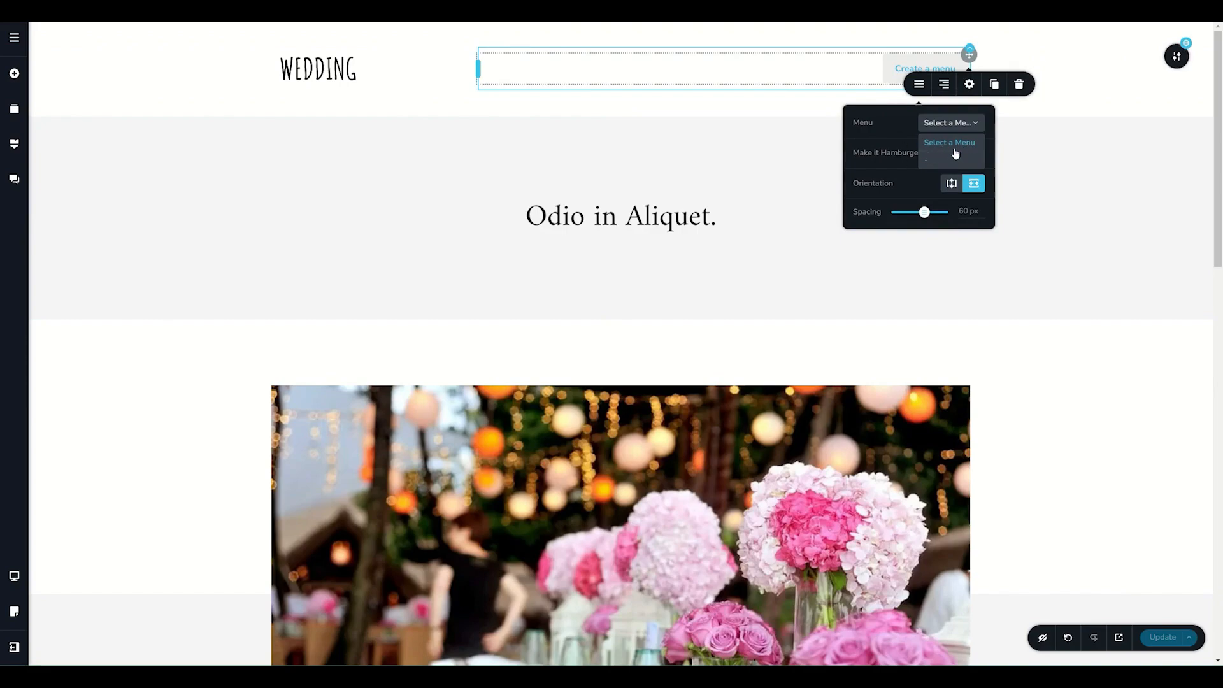
pyautogui.click(895, 121)
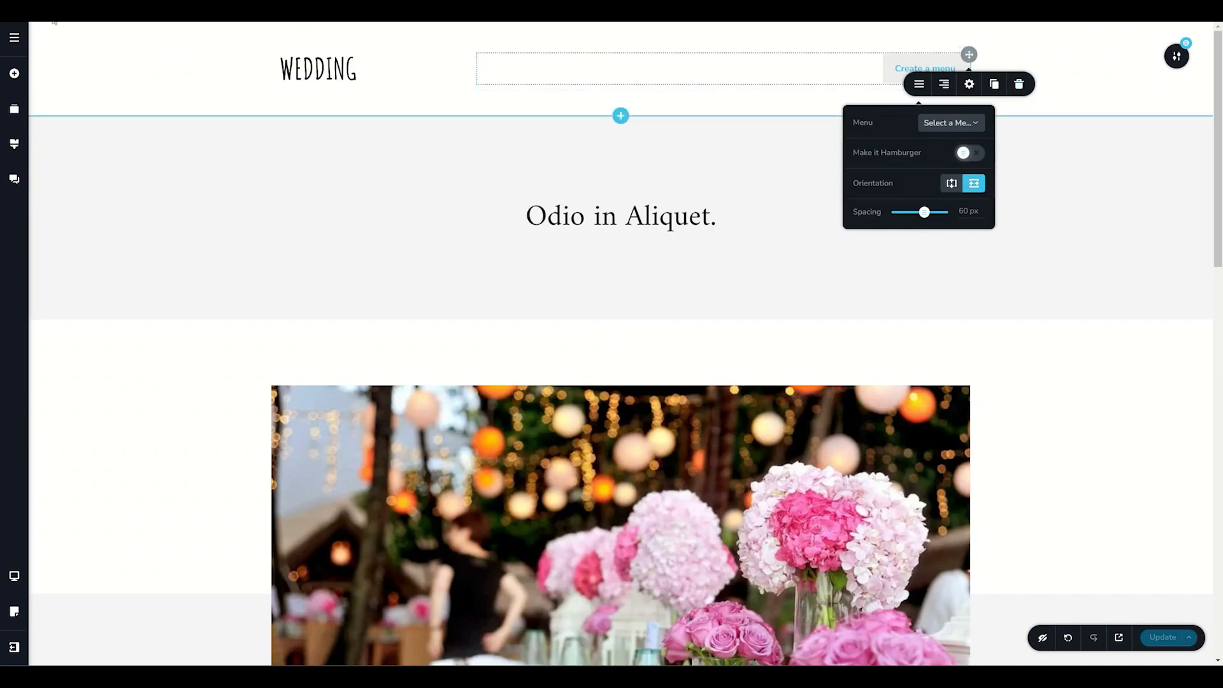
# Reload the page editor and assign Main Demo Menu to the header's menu element
pyautogui.click(55, 12)
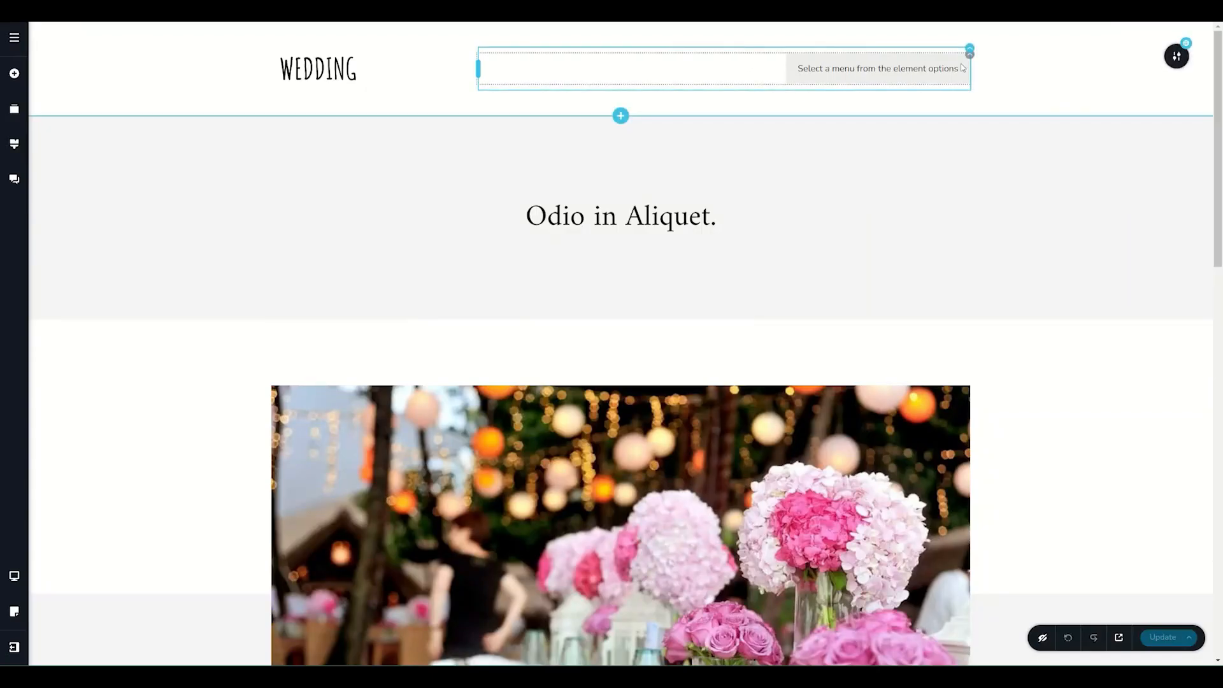
pyautogui.click(969, 55)
pyautogui.click(921, 84)
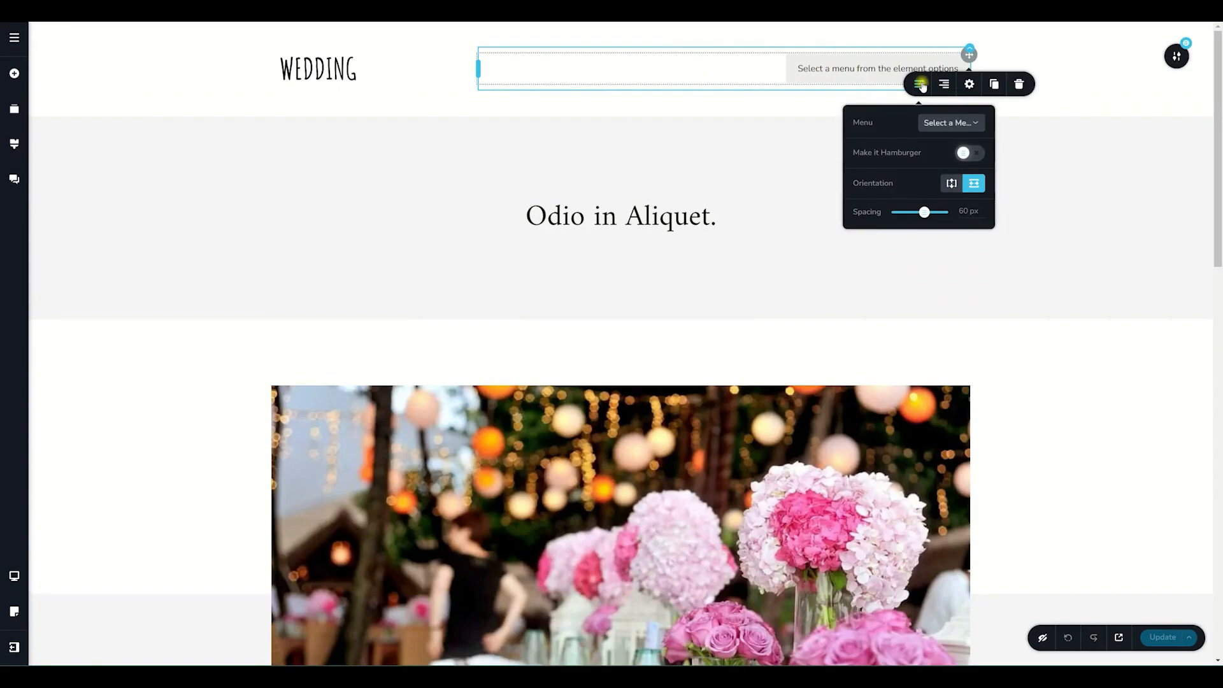
pyautogui.click(939, 124)
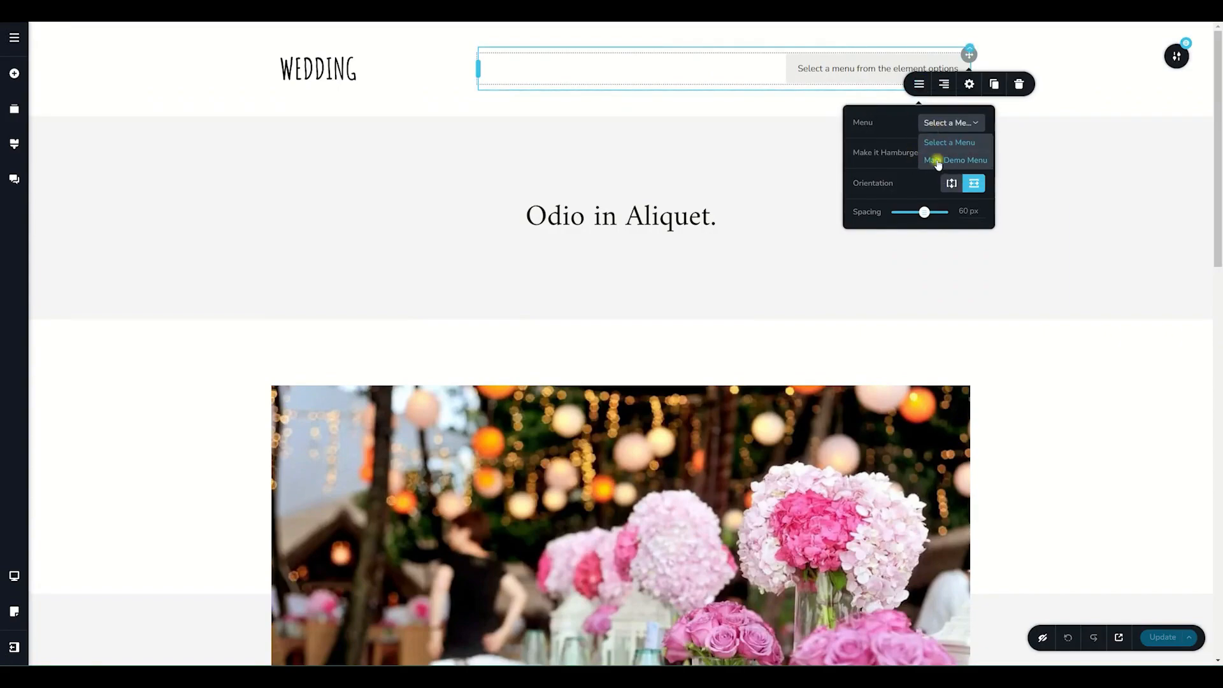
pyautogui.click(937, 161)
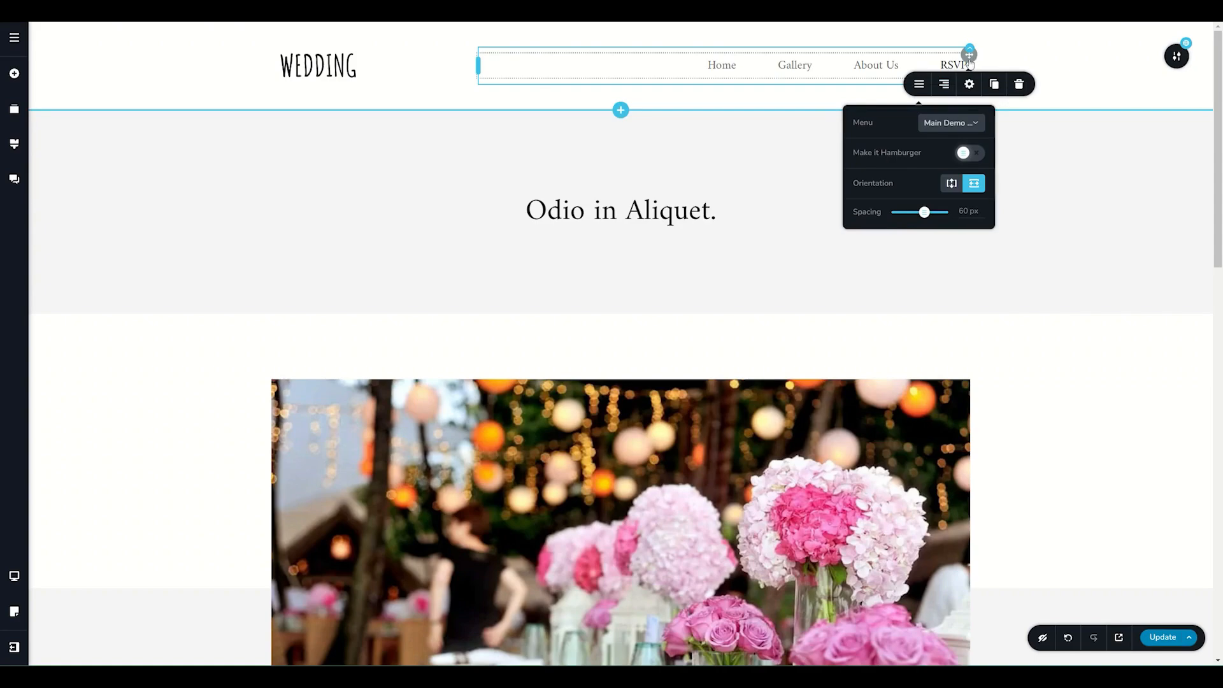
# Open the header menu's styling settings and centre-align the menu items
pyautogui.click(971, 86)
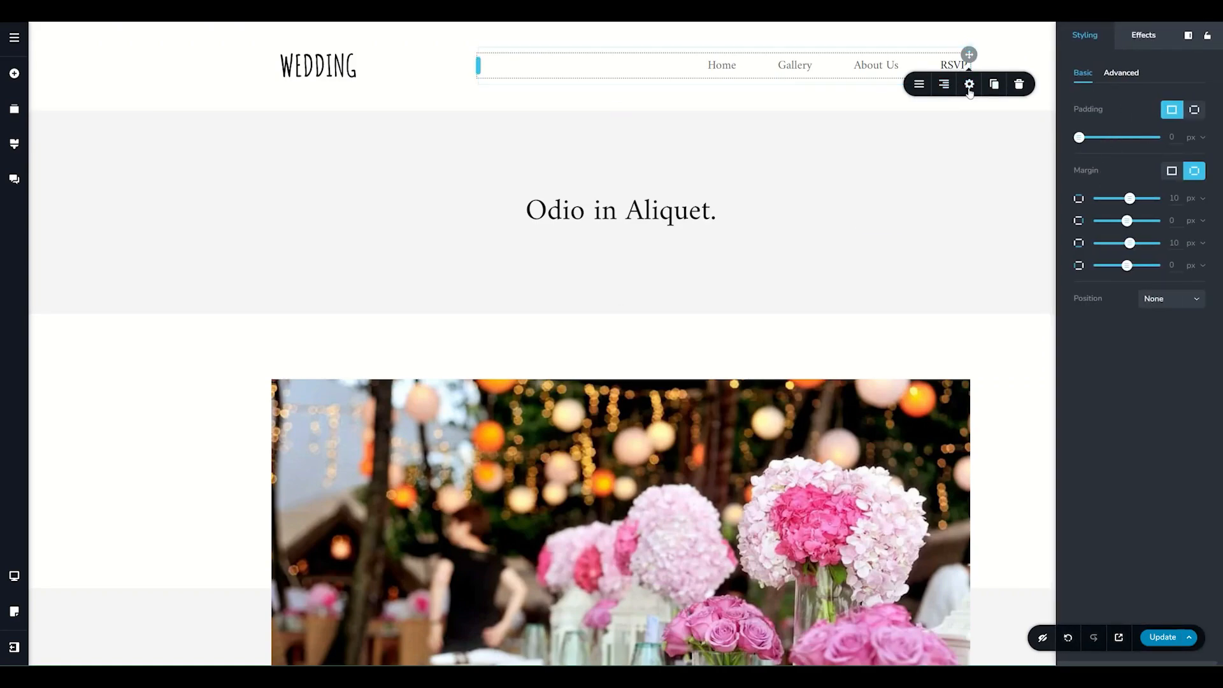
pyautogui.click(919, 83)
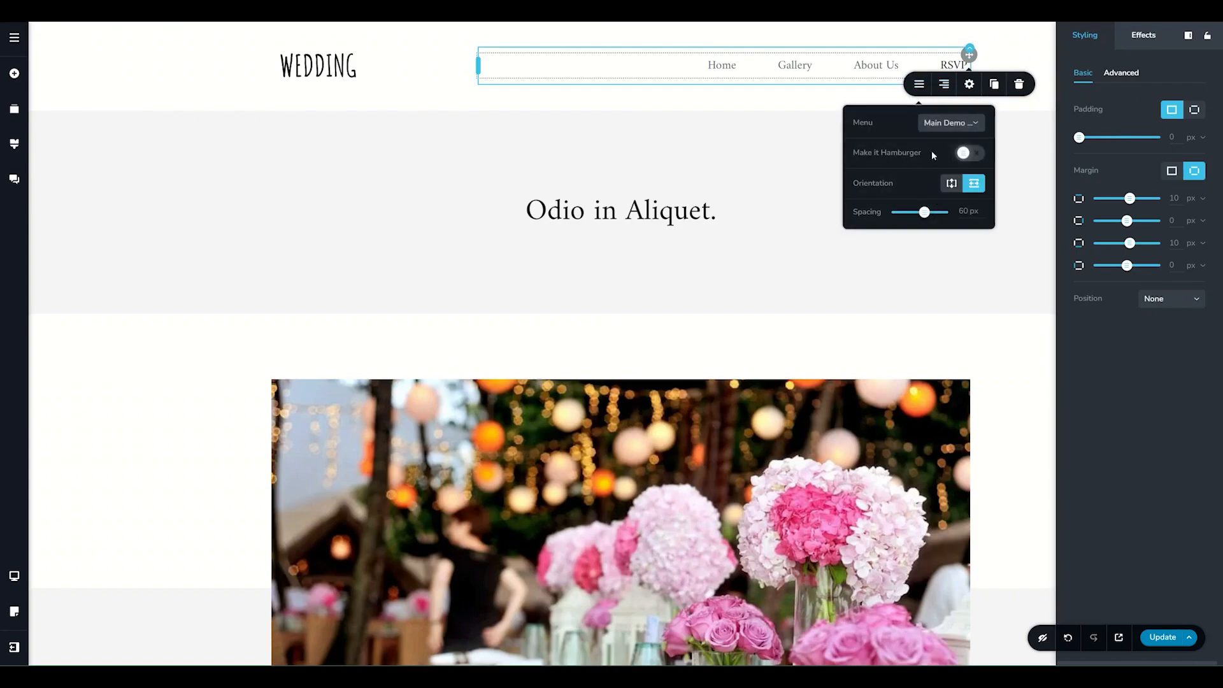
pyautogui.click(943, 86)
pyautogui.click(943, 86)
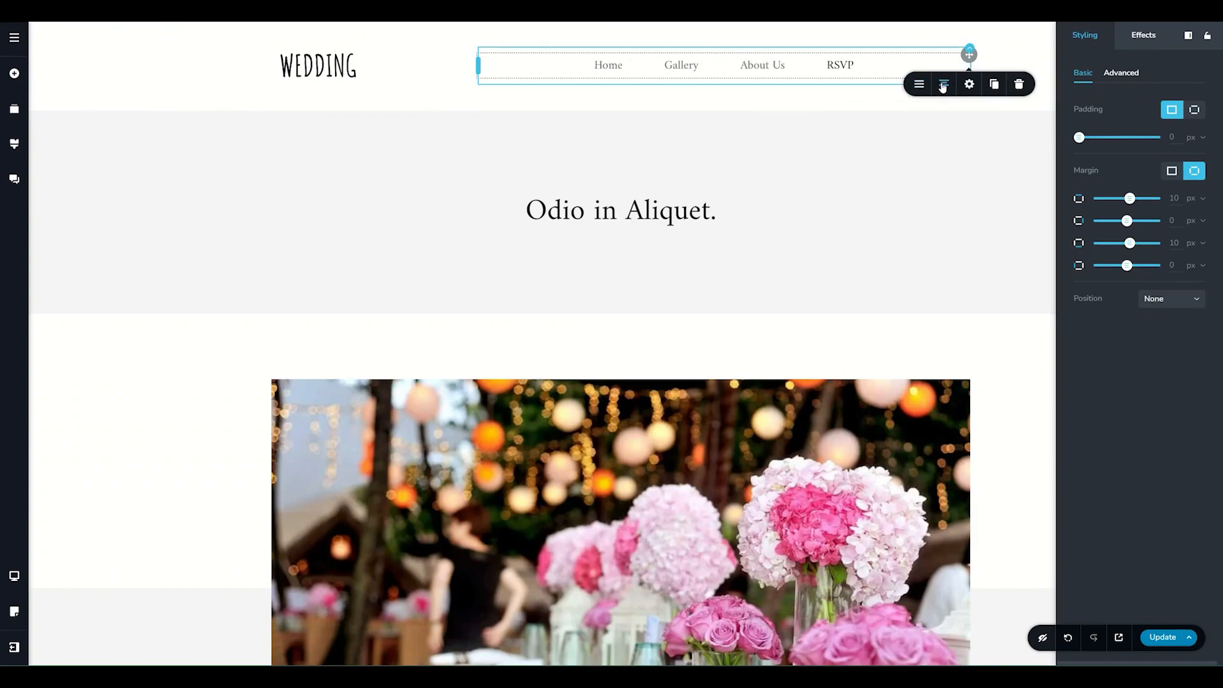
# Right-align the items of the header menu
pyautogui.click(943, 86)
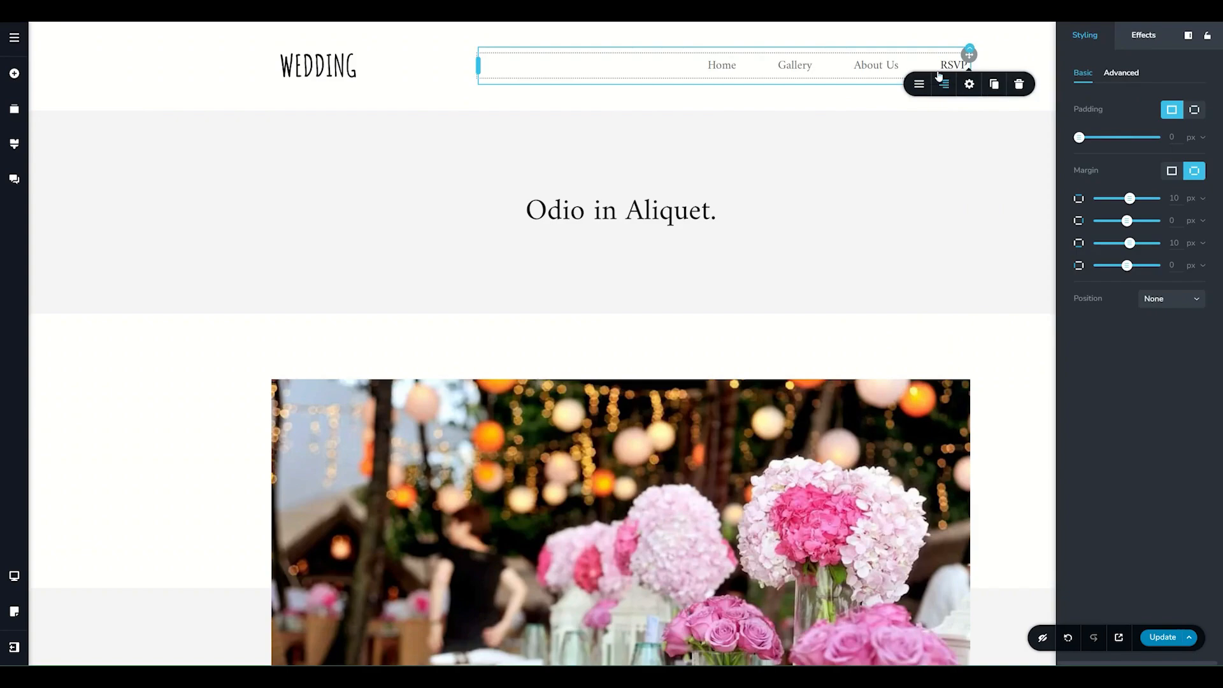
# Enable the mega menu for the Home item and add a text element and a button to its dropdown
pyautogui.click(723, 66)
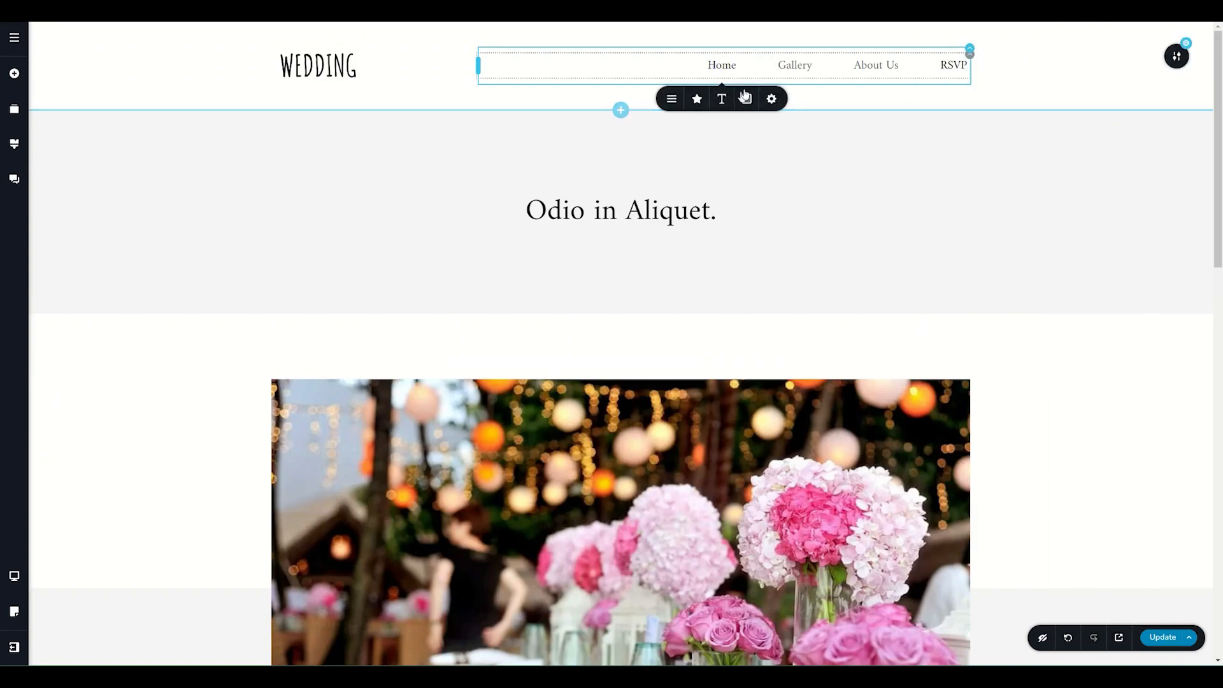
pyautogui.click(671, 99)
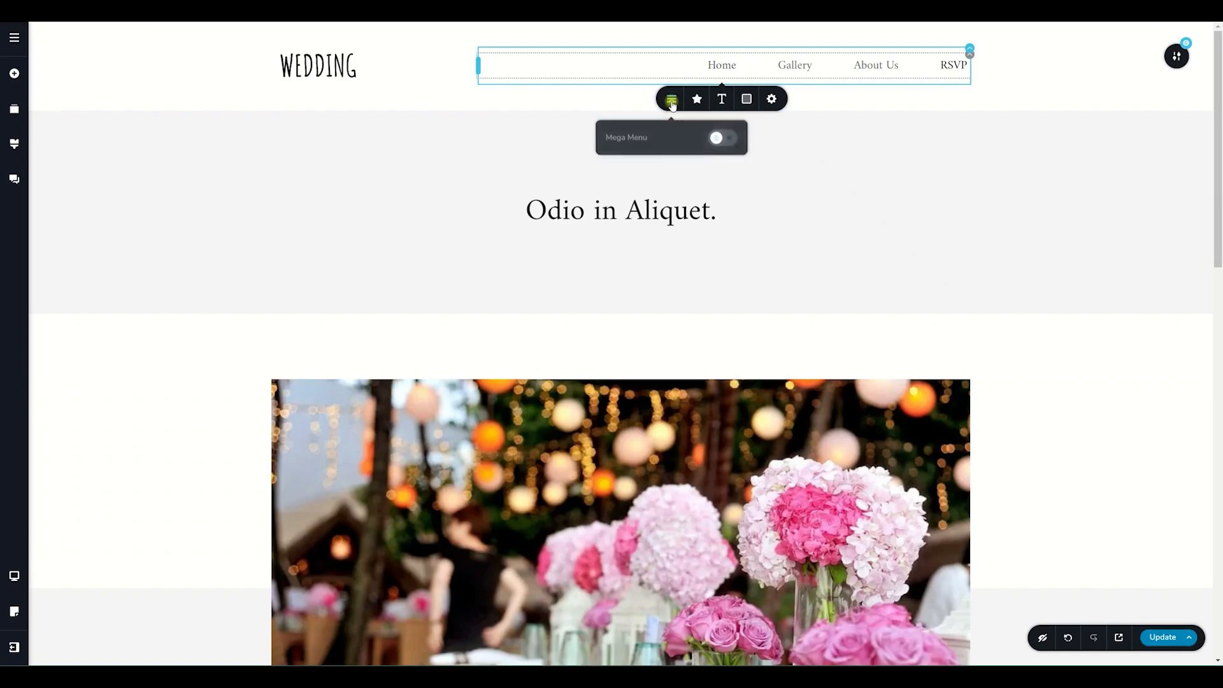
pyautogui.click(726, 139)
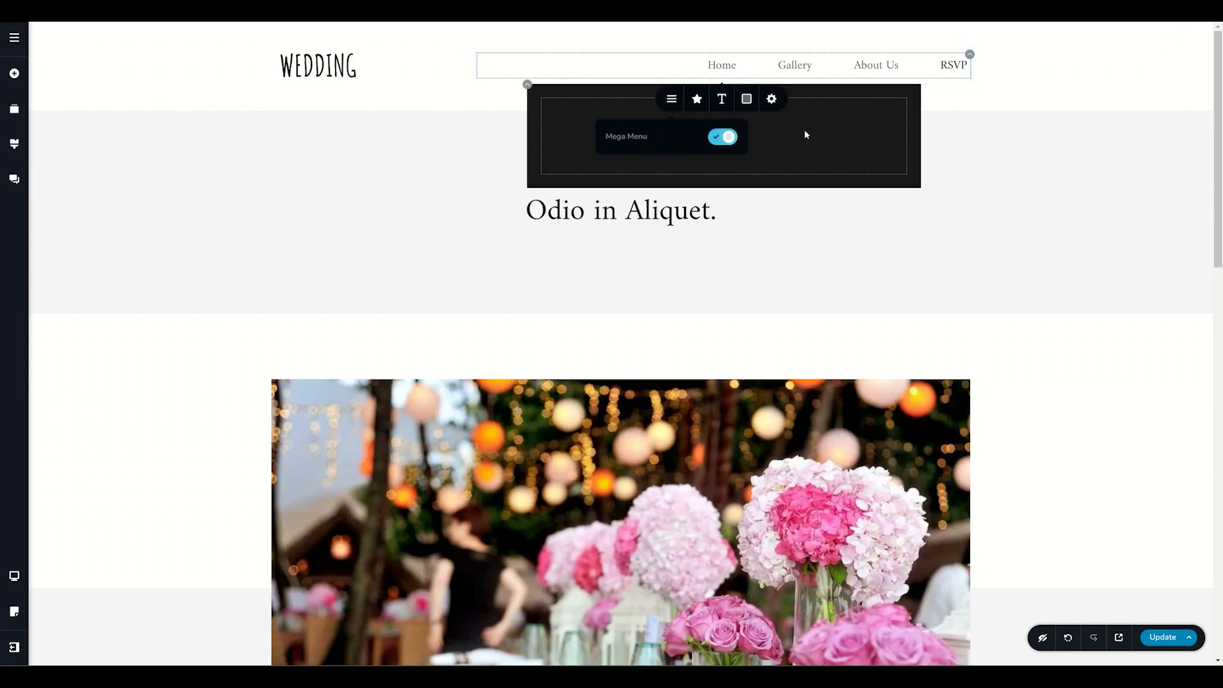
pyautogui.click(14, 73)
pyautogui.moveTo(61, 200); pyautogui.dragTo(726, 136)
pyautogui.moveTo(111, 200); pyautogui.dragTo(623, 149)
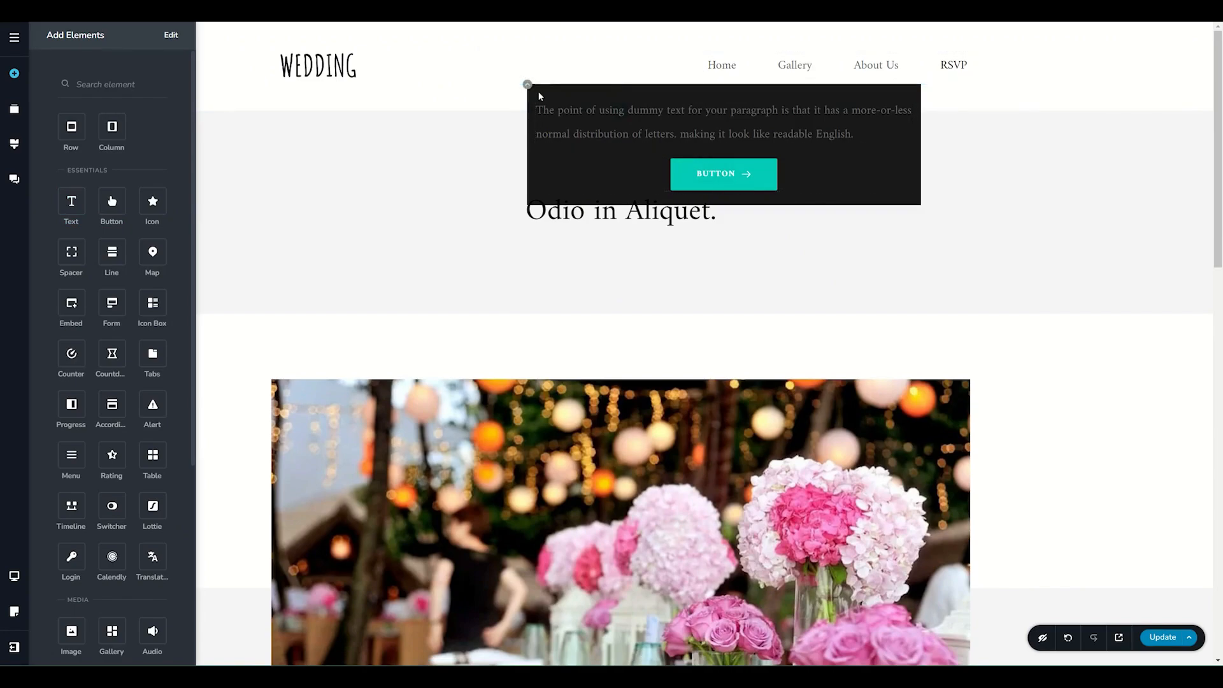
pyautogui.click(911, 173)
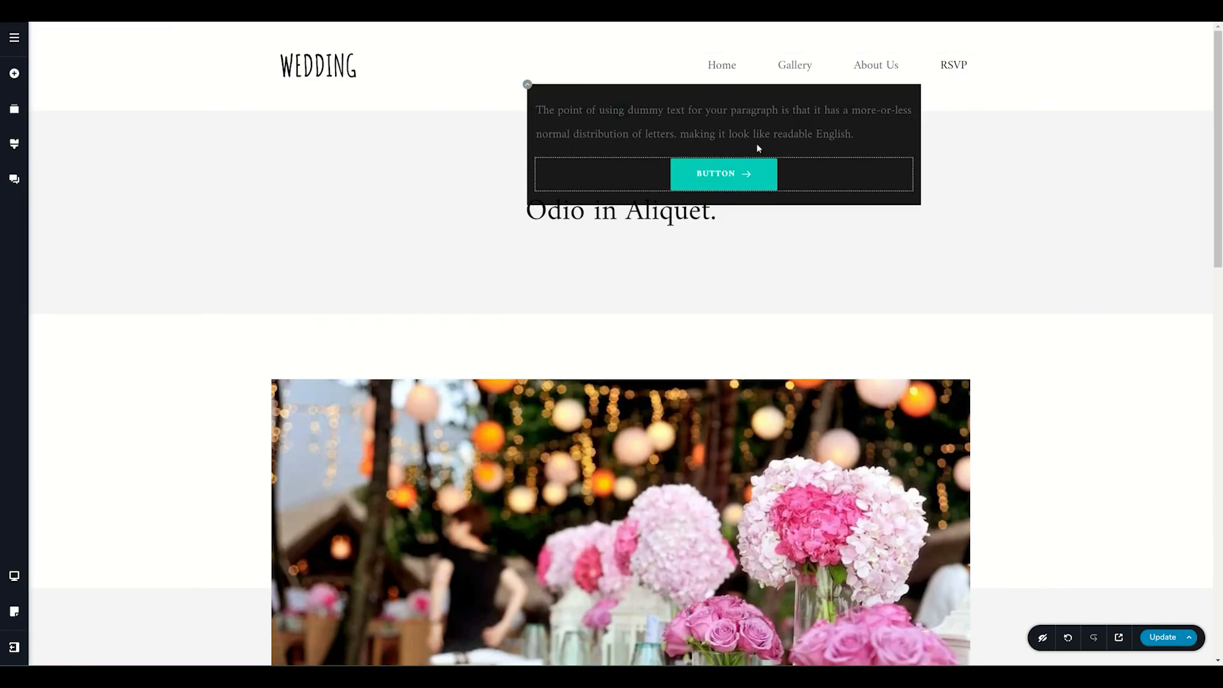
# Turn off the mega menu for the Home item
pyautogui.click(727, 66)
pyautogui.click(726, 66)
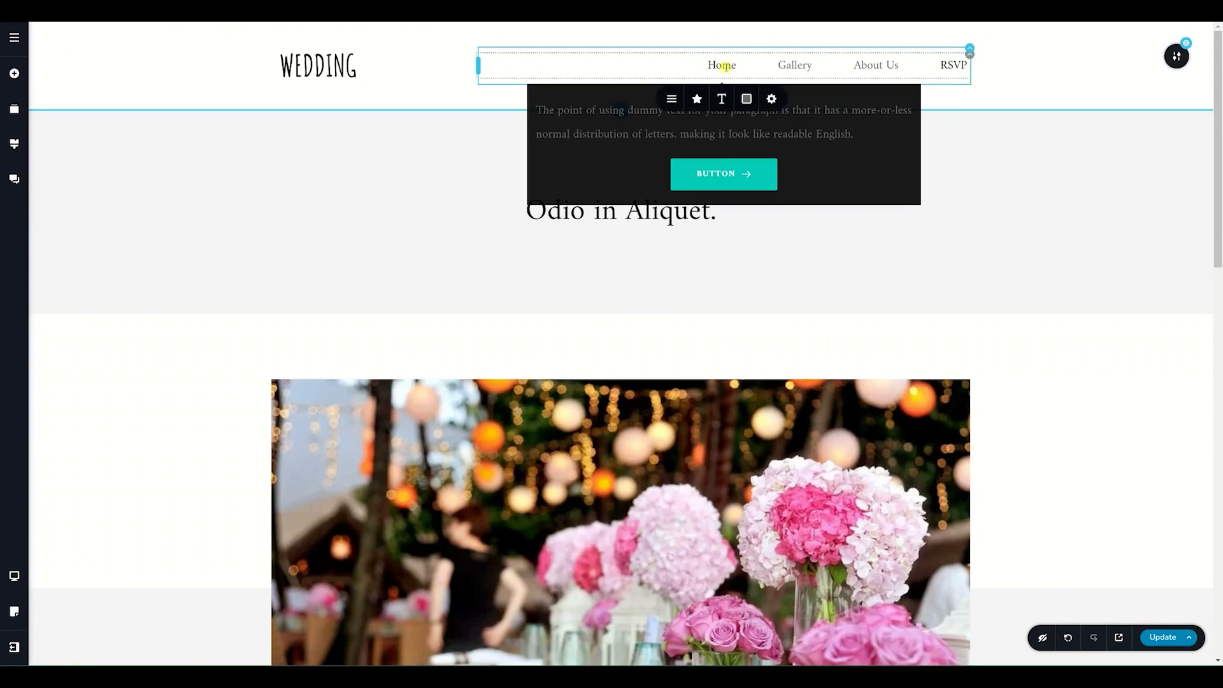
pyautogui.click(672, 98)
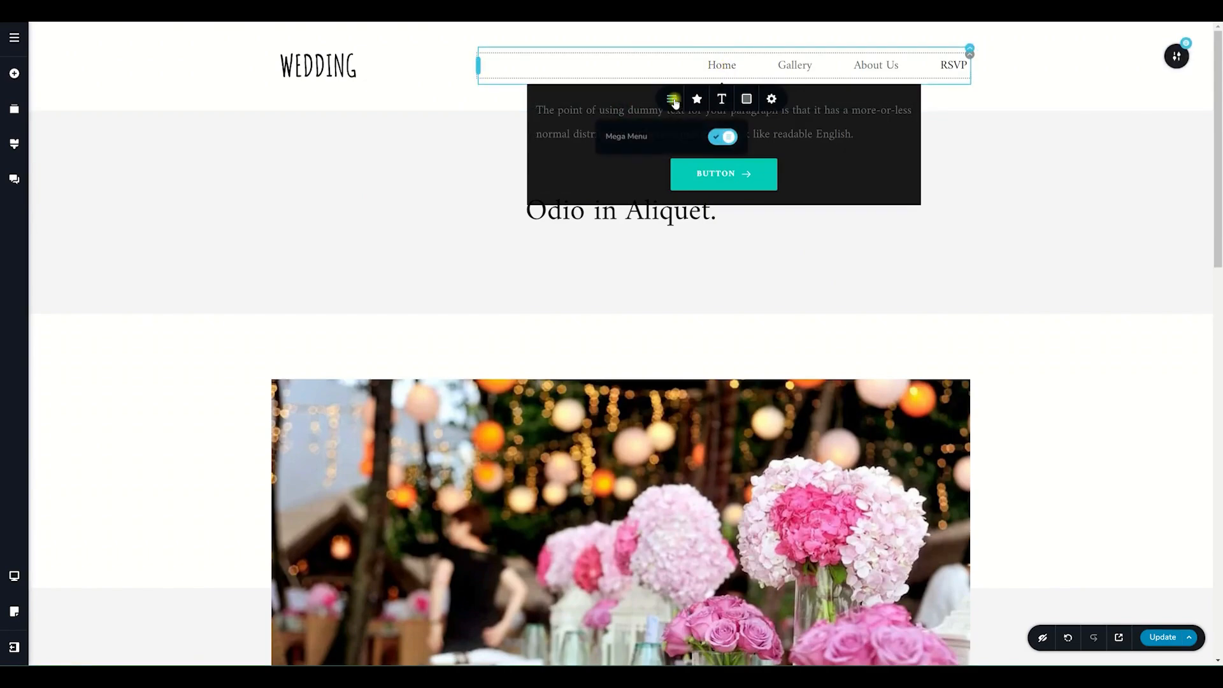
pyautogui.click(720, 139)
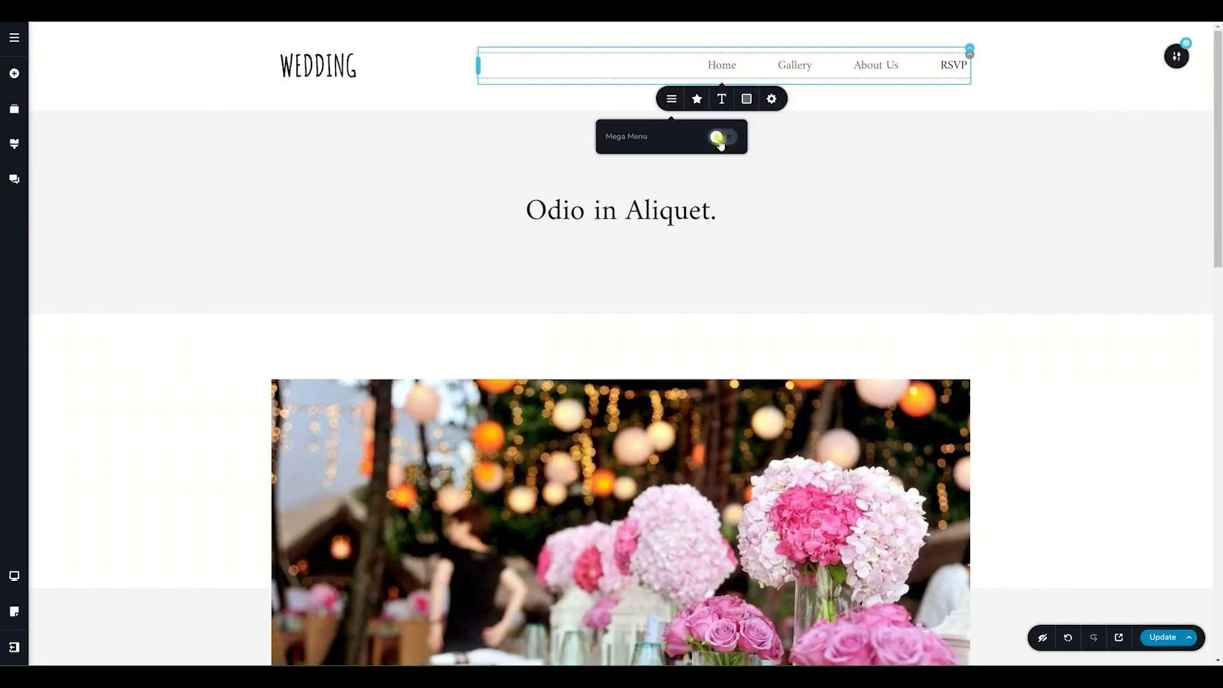
# Add a solid house icon to the Home menu item, searching the glyph icons for "house"
pyautogui.click(697, 99)
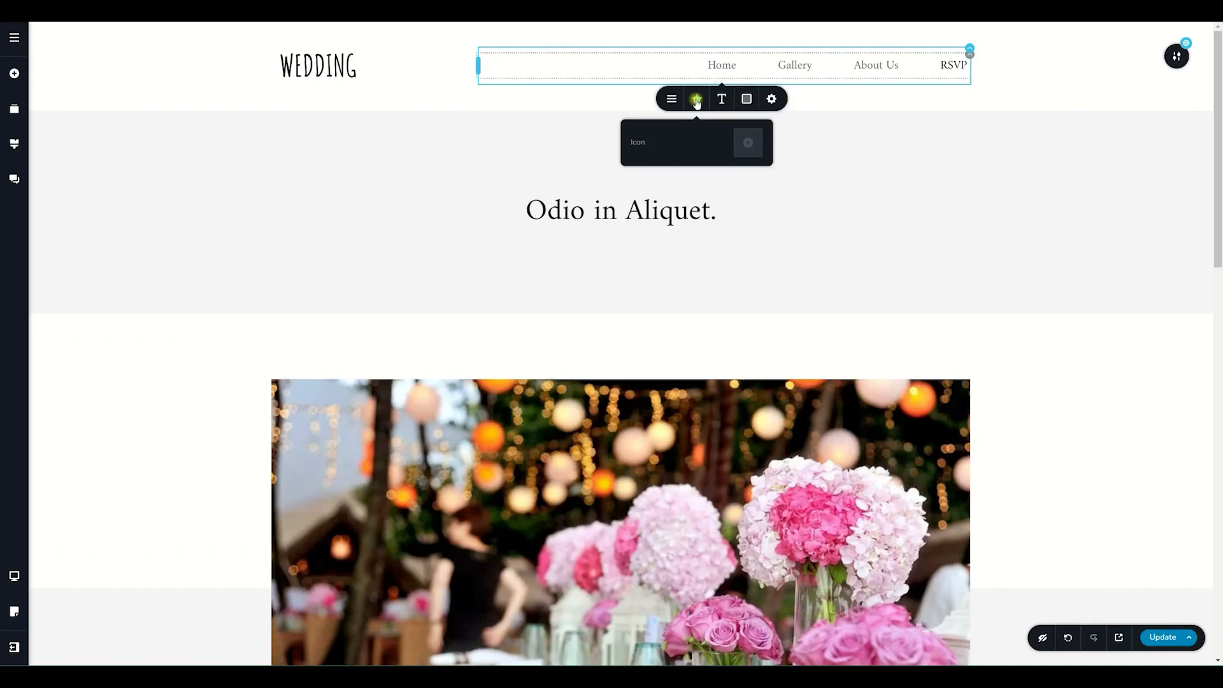
pyautogui.click(739, 142)
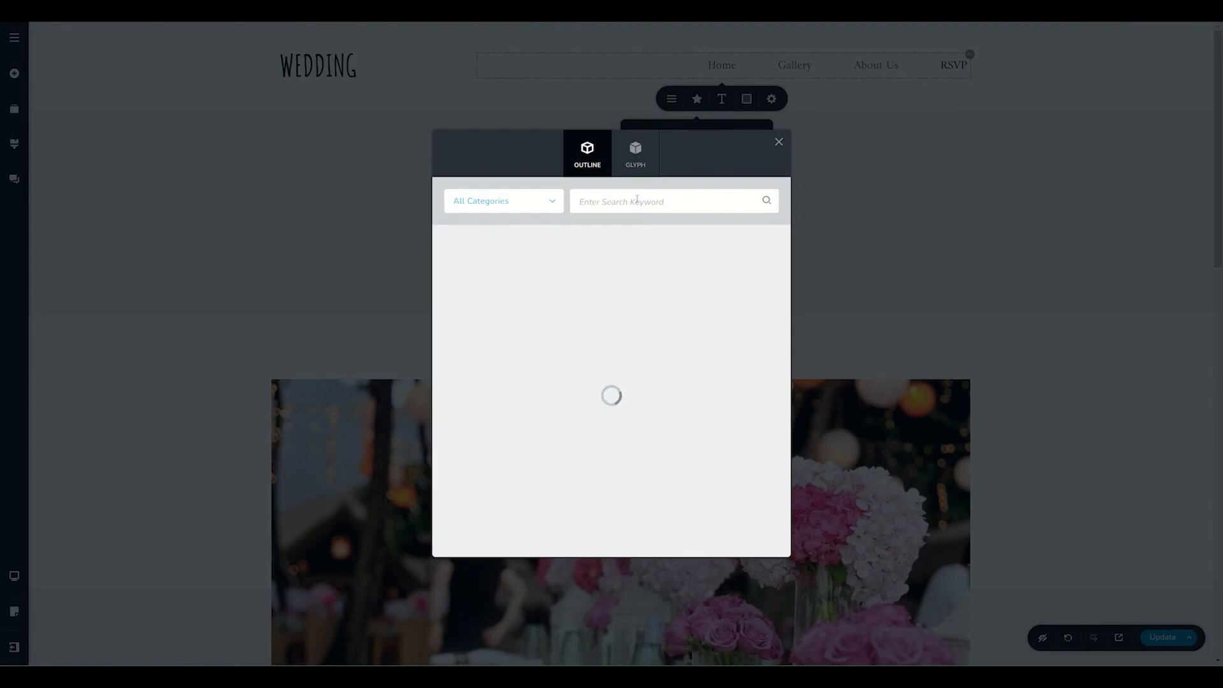
pyautogui.click(631, 145)
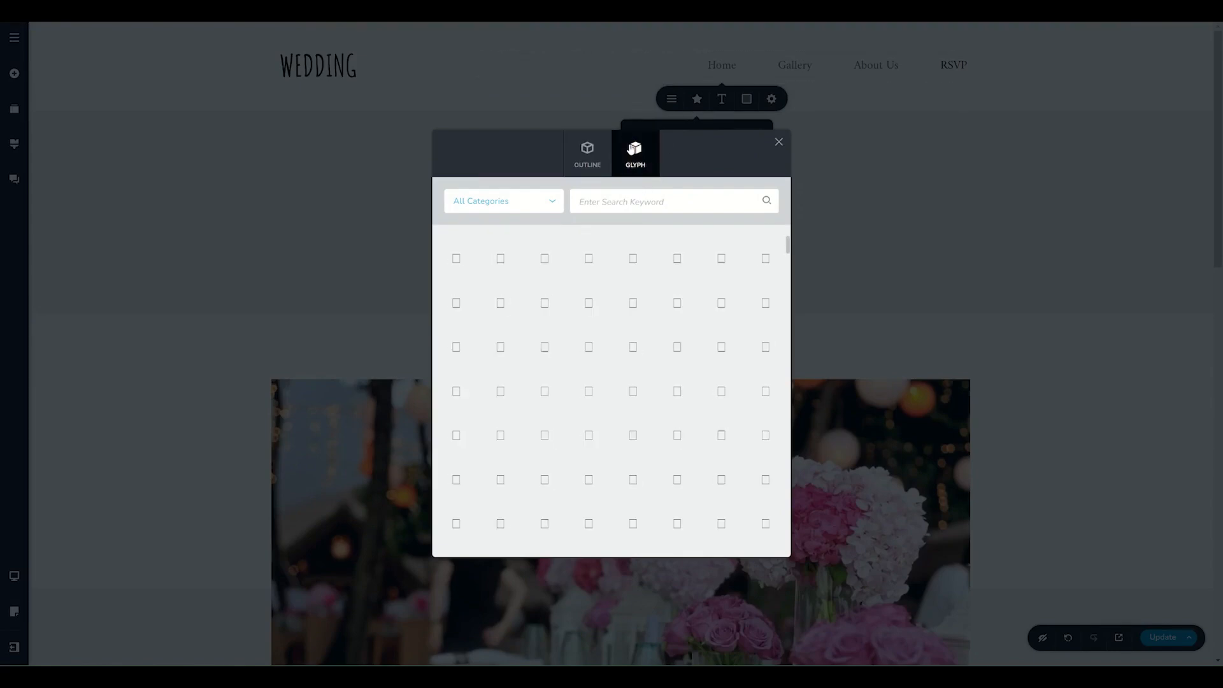
pyautogui.click(604, 201)
pyautogui.write('house')
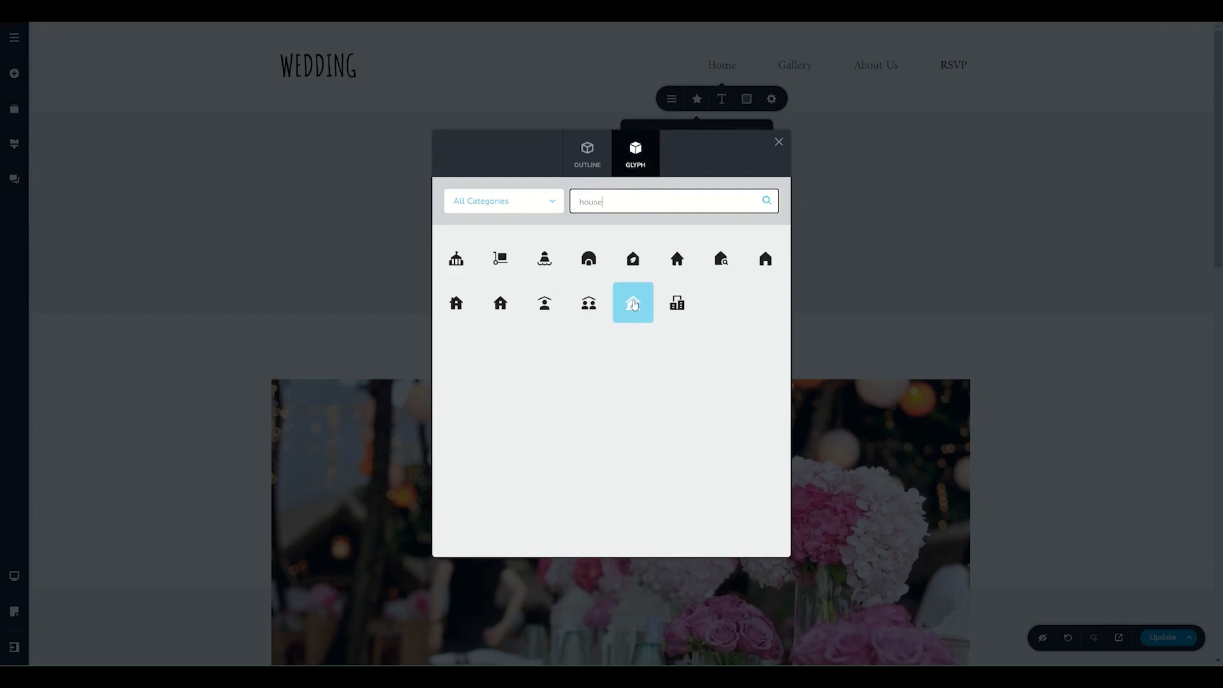
pyautogui.click(680, 257)
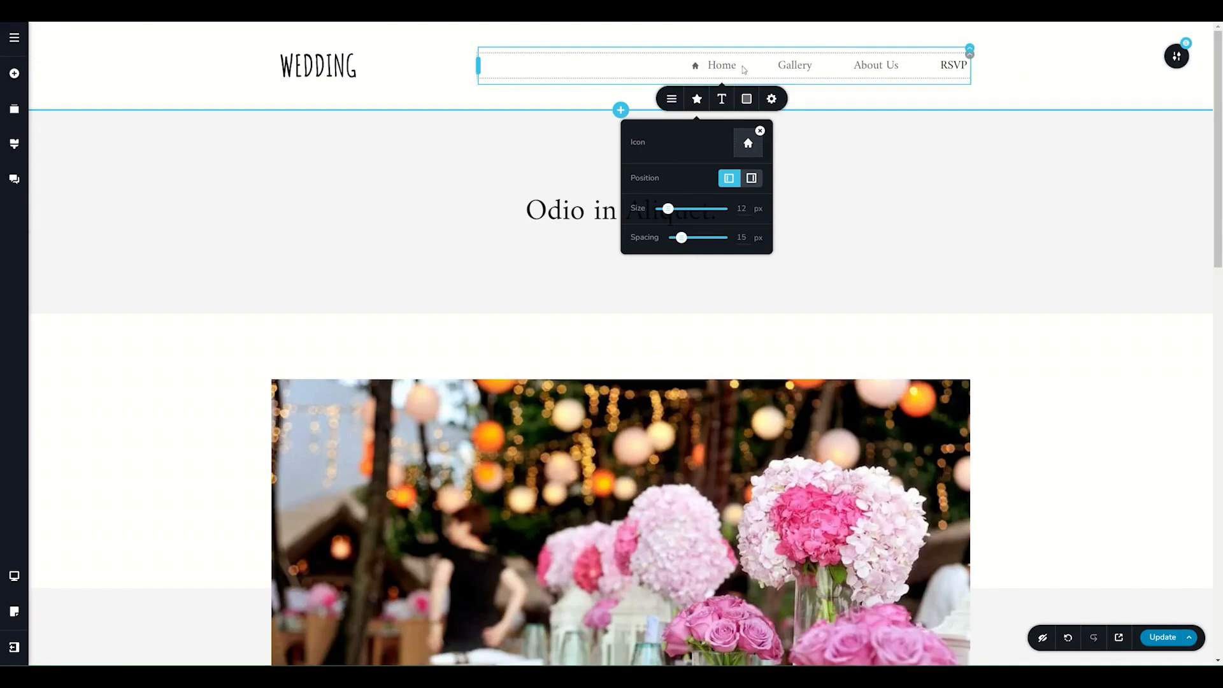
# Keep the house icon before the Home label and set its size to 19 px and spacing to 7 px
pyautogui.click(752, 178)
pyautogui.click(730, 179)
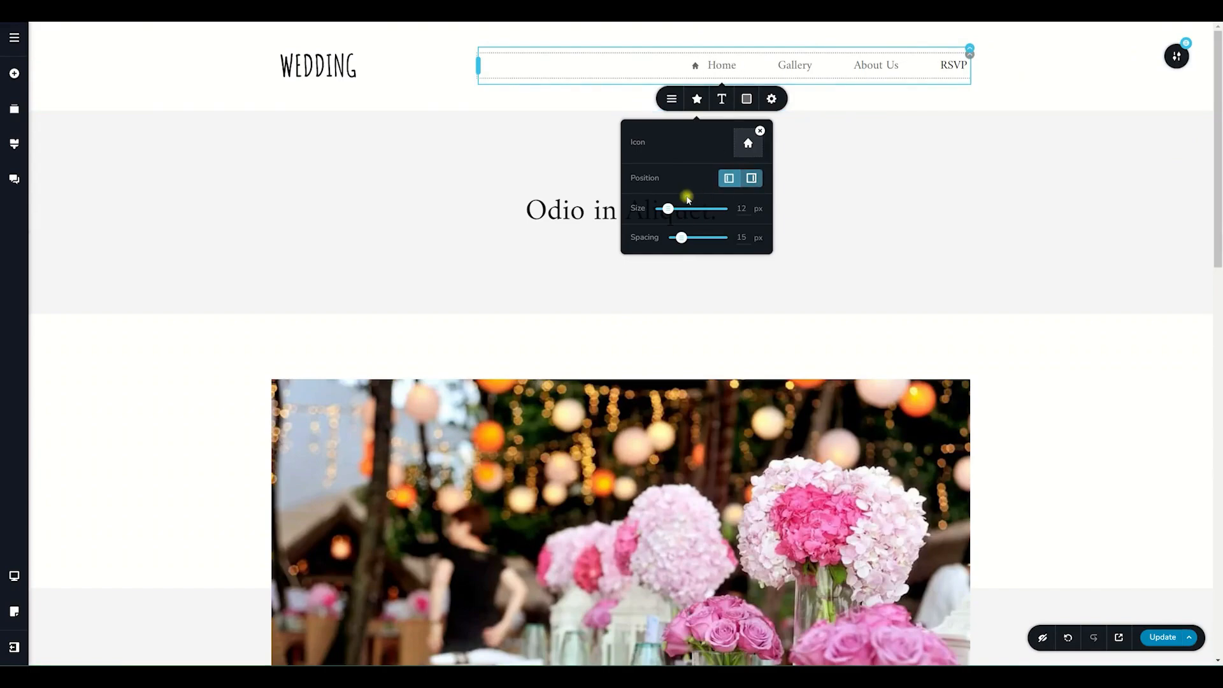
pyautogui.moveTo(667, 209); pyautogui.dragTo(677, 237)
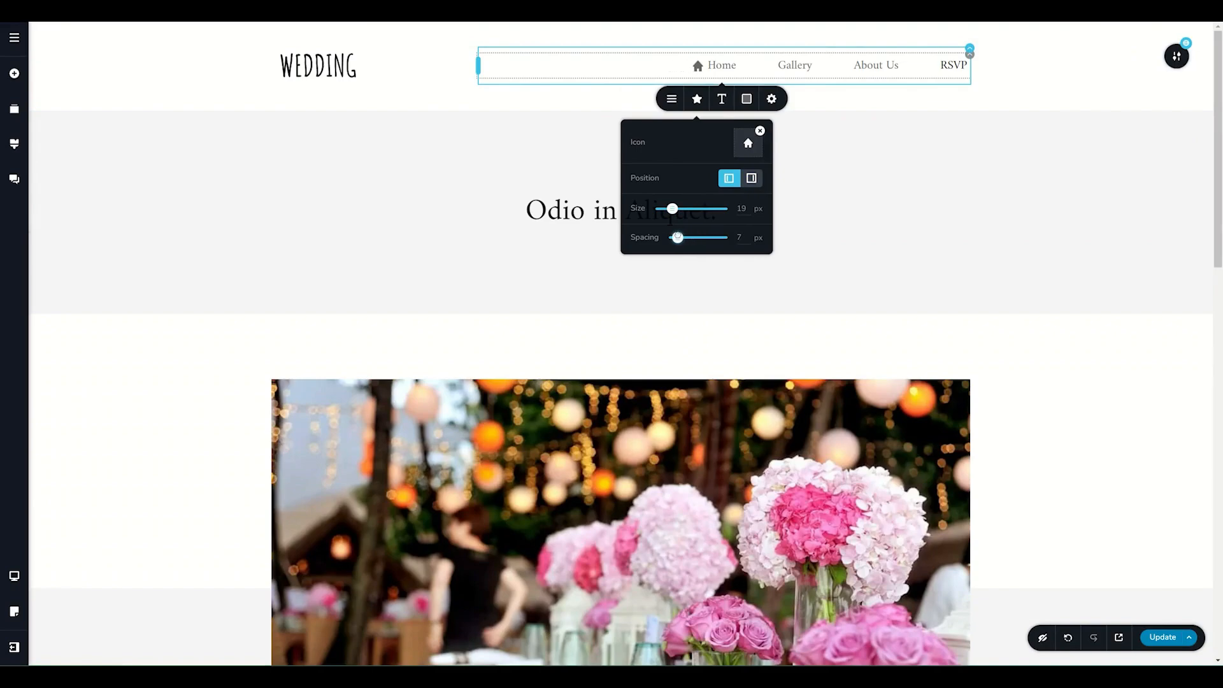
# Set the menu items' font to Raleway at a size of 18 px
pyautogui.click(721, 98)
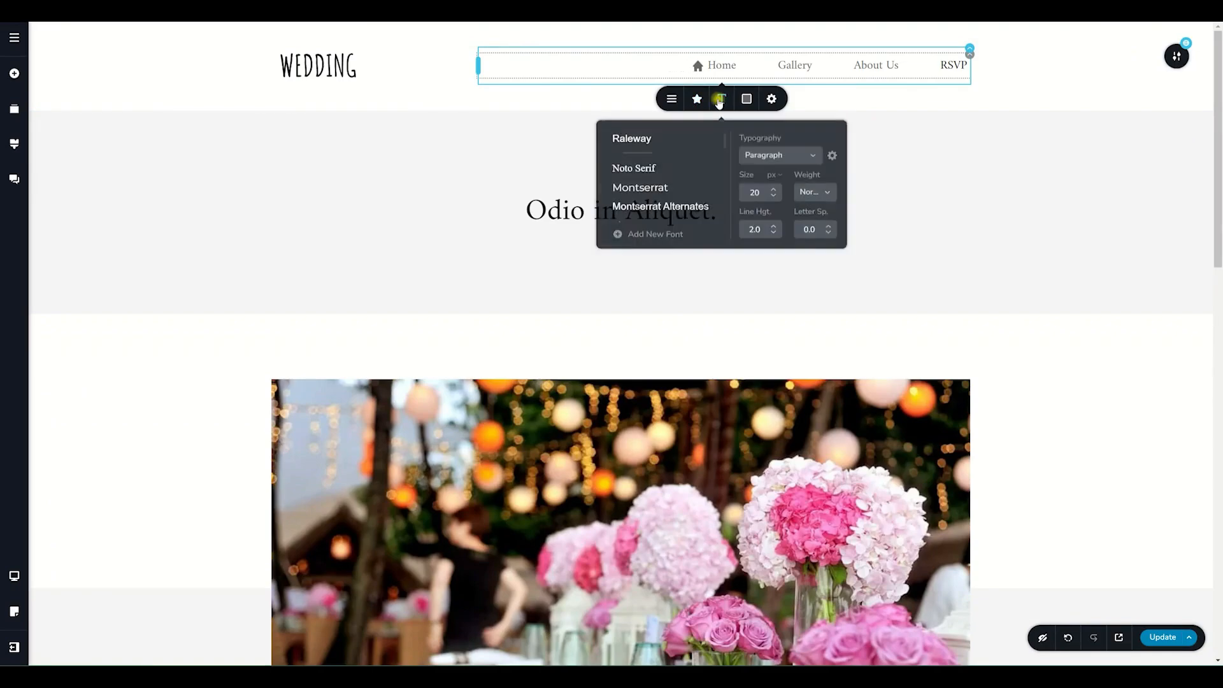
pyautogui.click(643, 138)
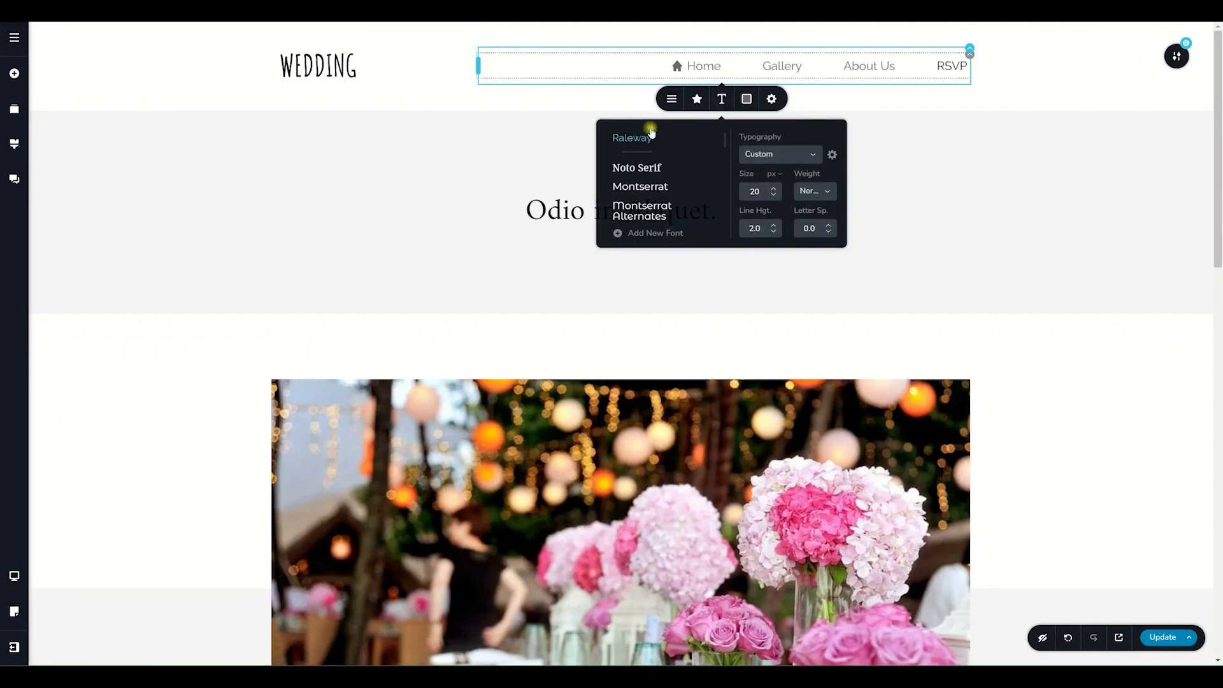
pyautogui.click(640, 168)
pyautogui.click(632, 139)
pyautogui.click(774, 195)
pyautogui.click(774, 194)
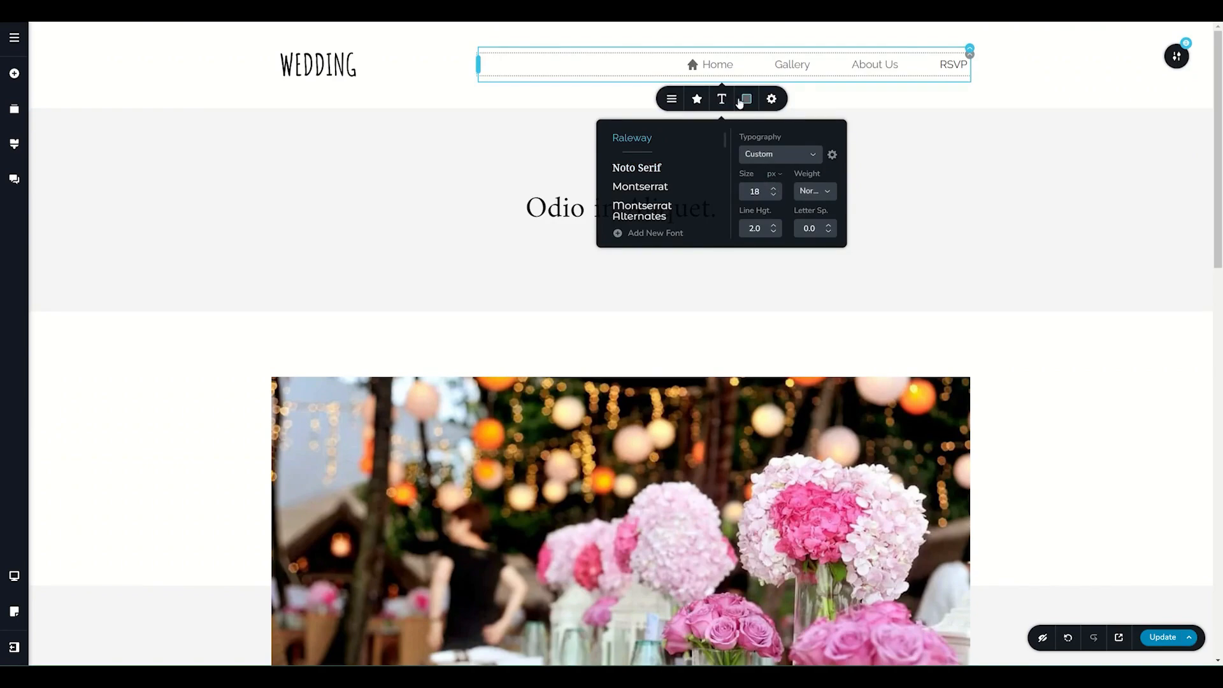
# Colour the menu items' text purple (#A170D9) and their hover text teal, leaving the active state's colour as it is
pyautogui.click(746, 99)
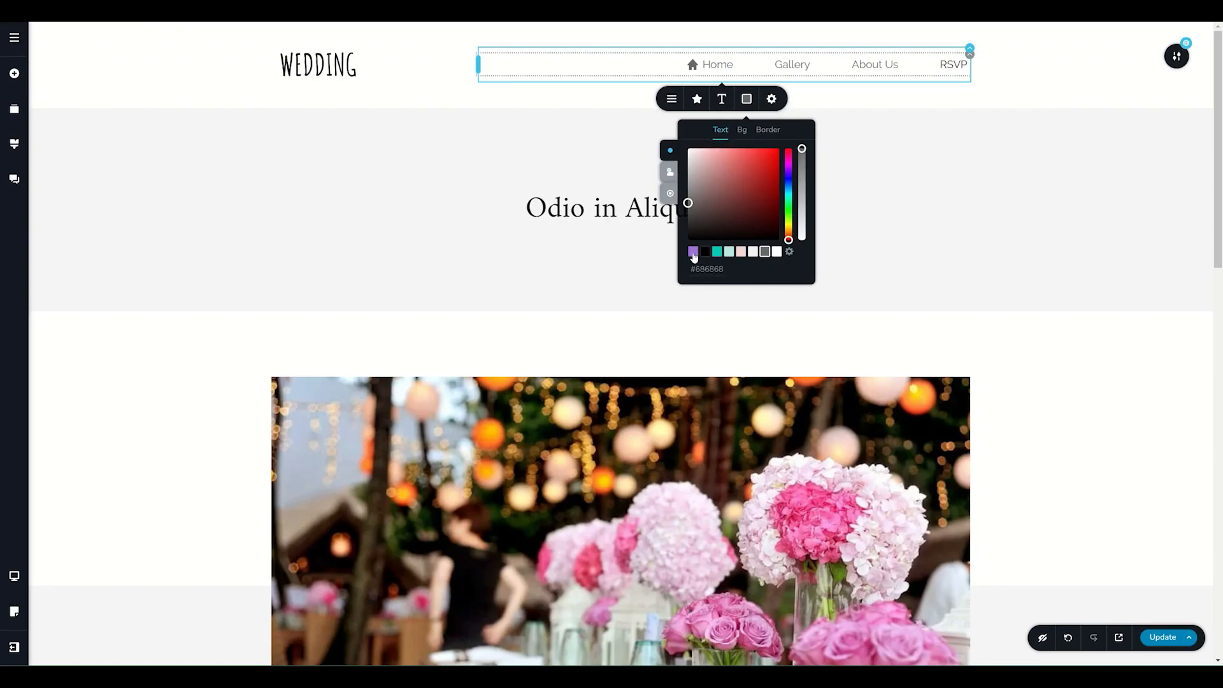
pyautogui.click(693, 252)
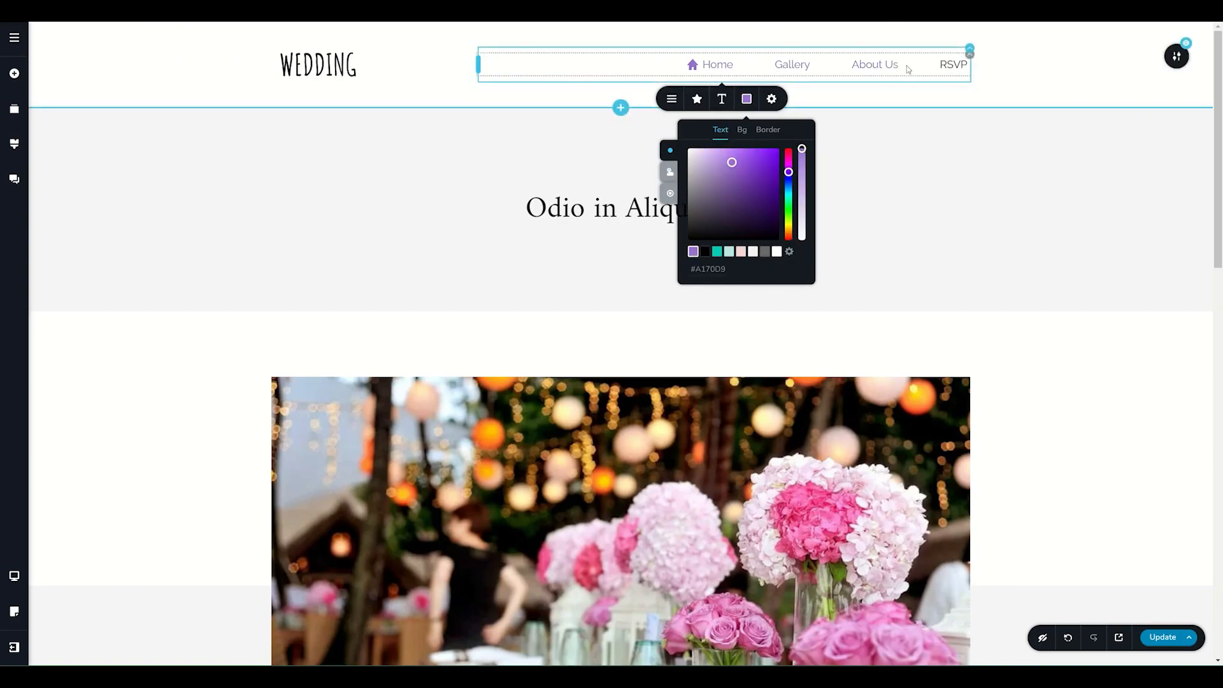
pyautogui.click(667, 173)
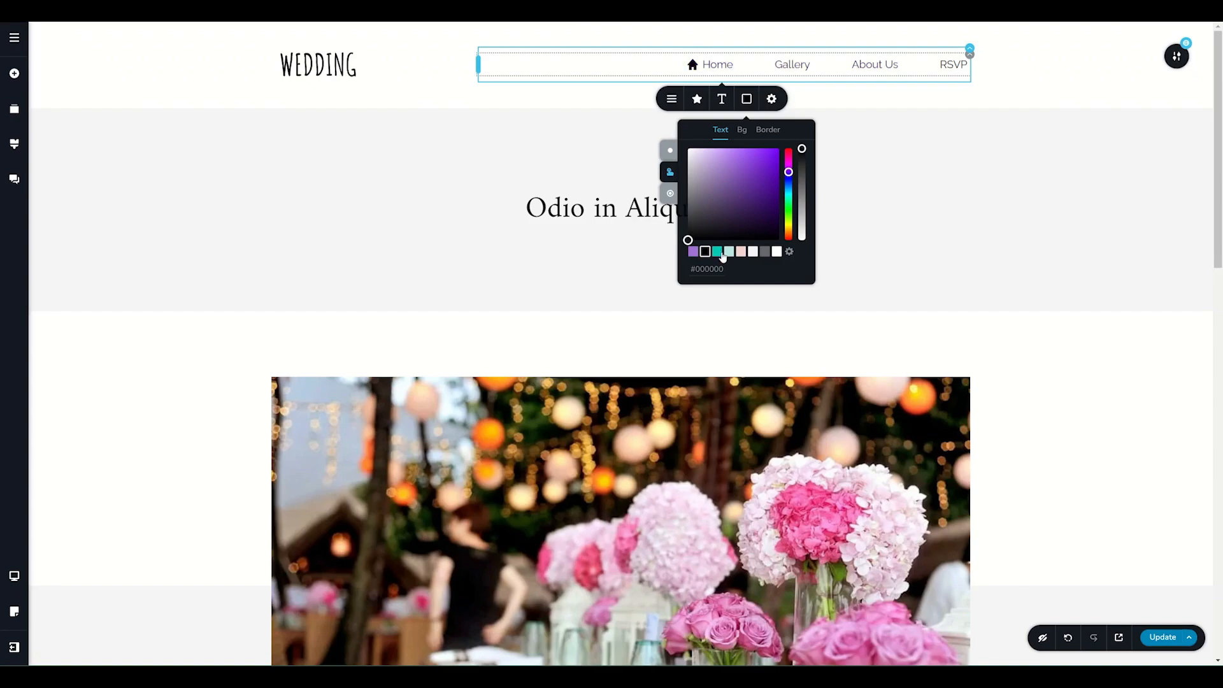
pyautogui.click(720, 255)
pyautogui.click(670, 193)
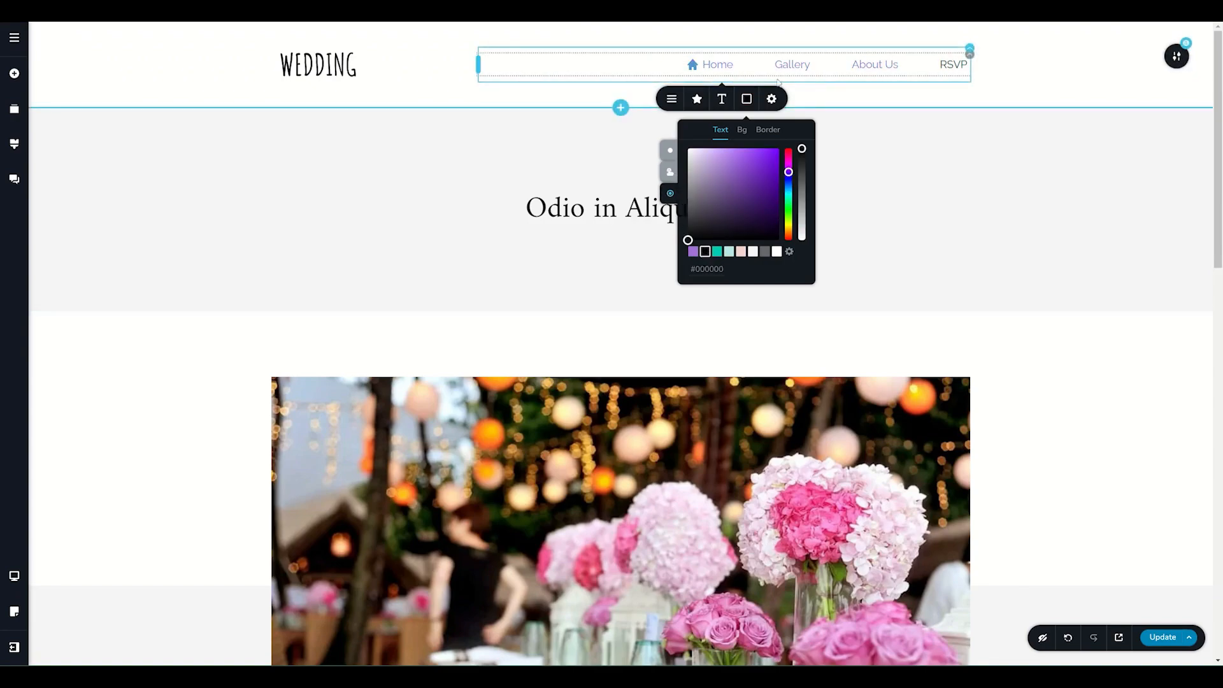
pyautogui.click(1032, 76)
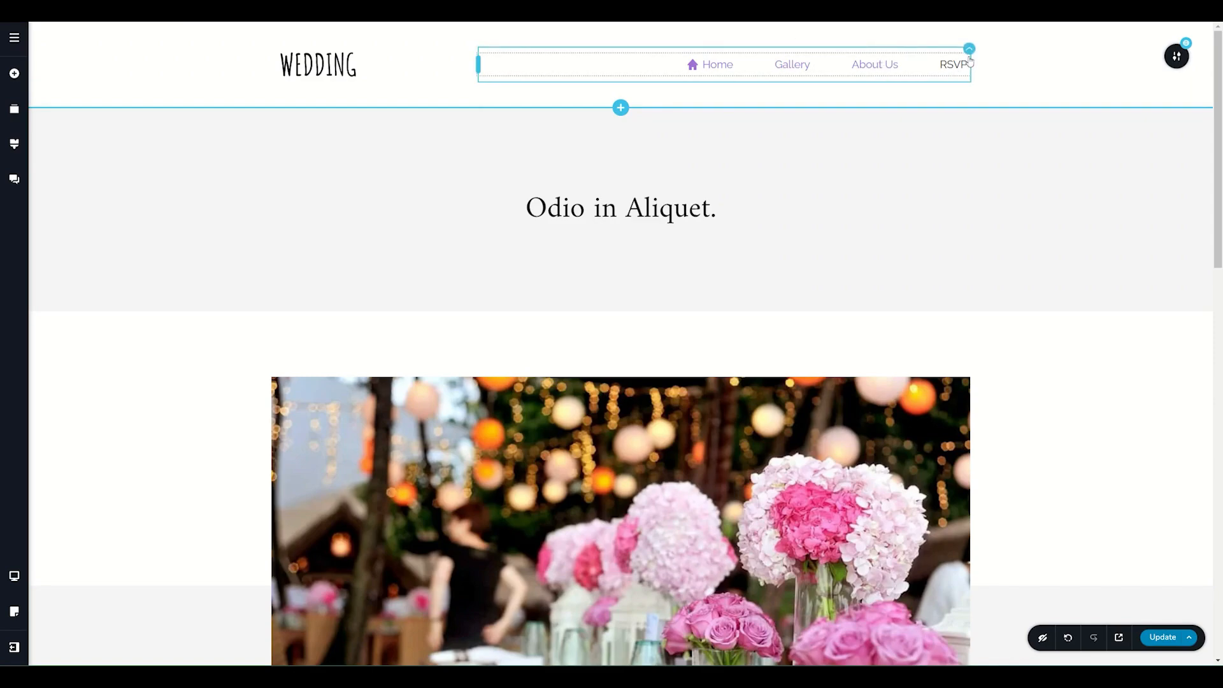
# Try the vertical orientation for the header menu, return it to horizontal and reduce the item spacing to 24 px
pyautogui.click(969, 53)
pyautogui.click(929, 85)
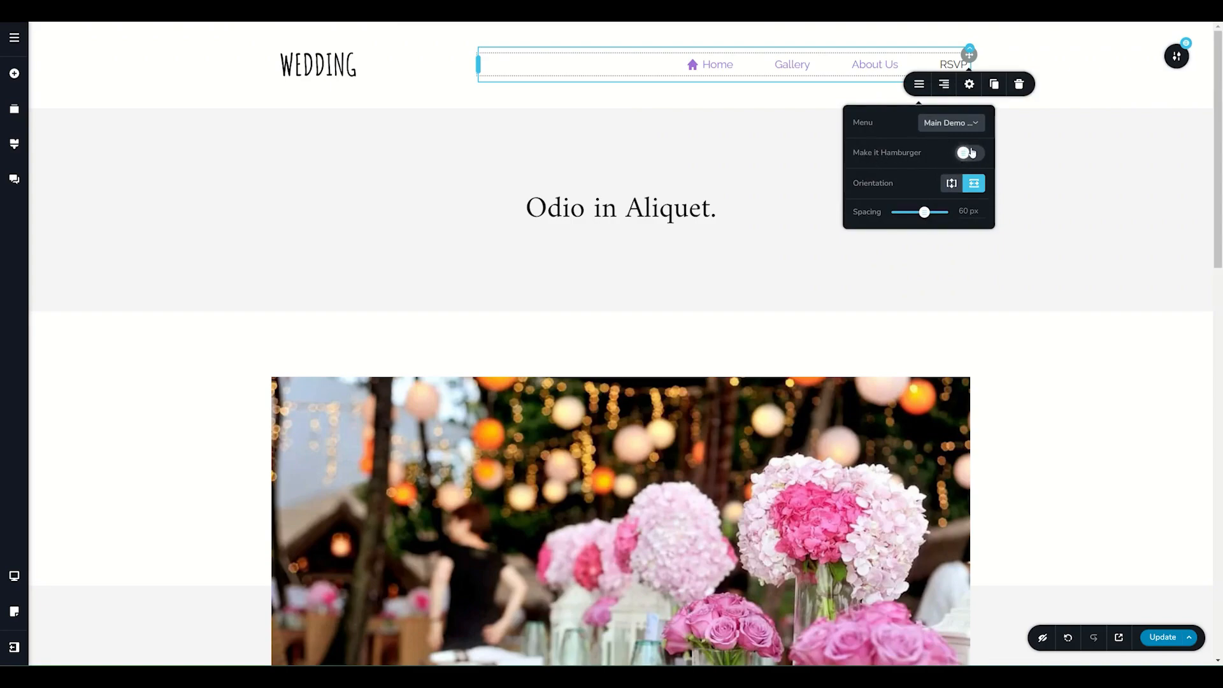
pyautogui.click(952, 184)
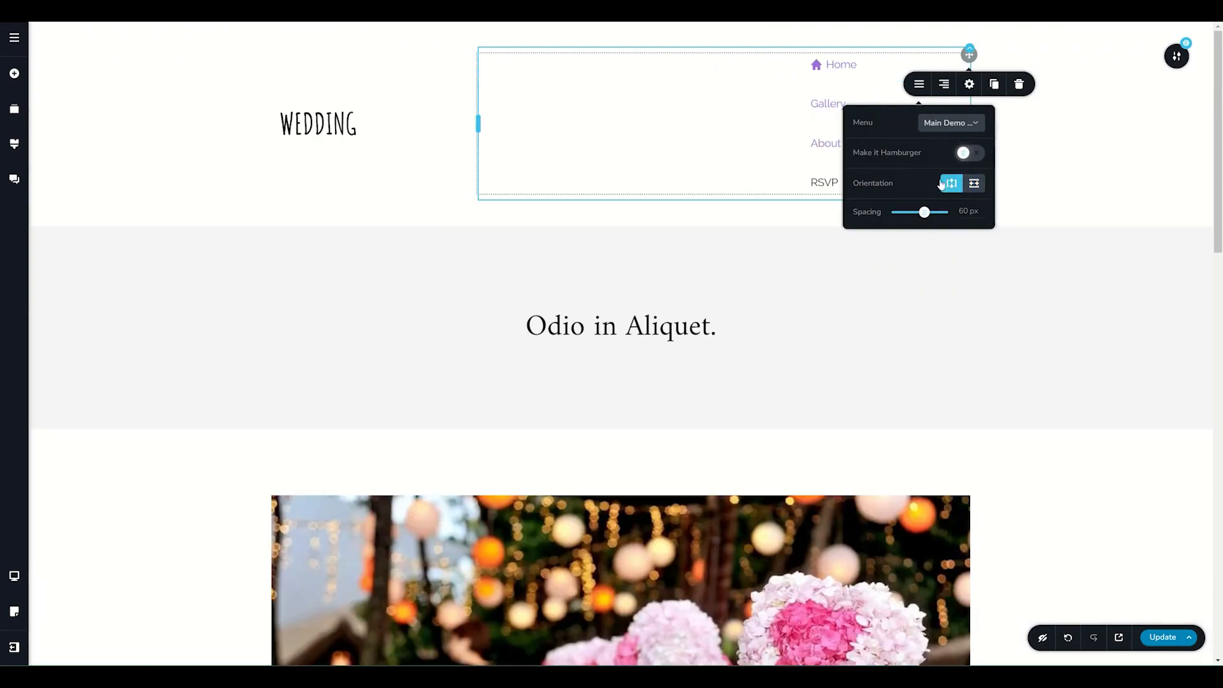
pyautogui.click(974, 184)
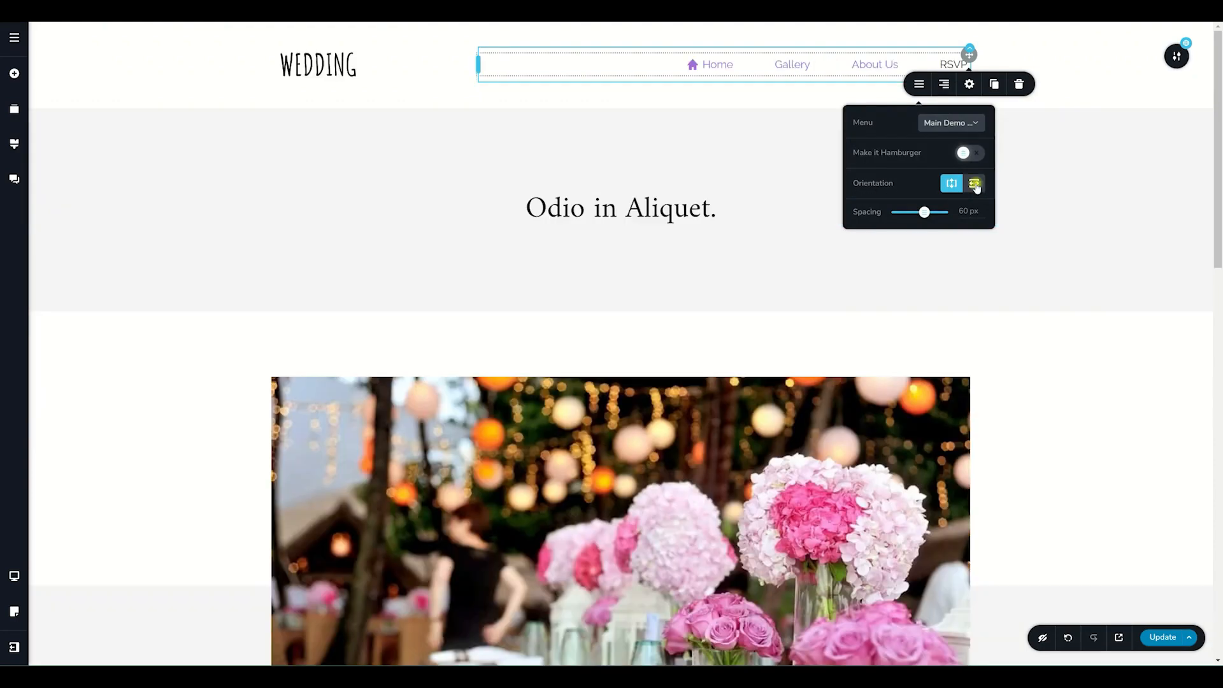
pyautogui.moveTo(925, 212); pyautogui.dragTo(907, 212)
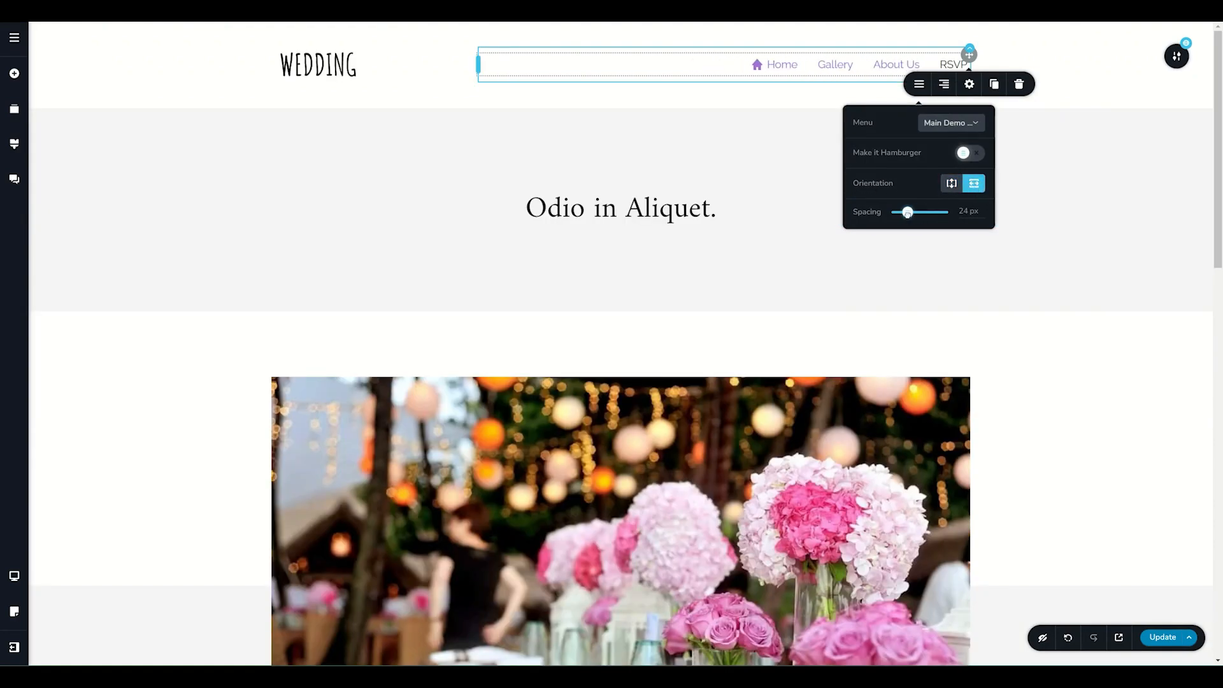
# Set the header menu's padding to 5 px on all sides and close its styling settings
pyautogui.click(969, 84)
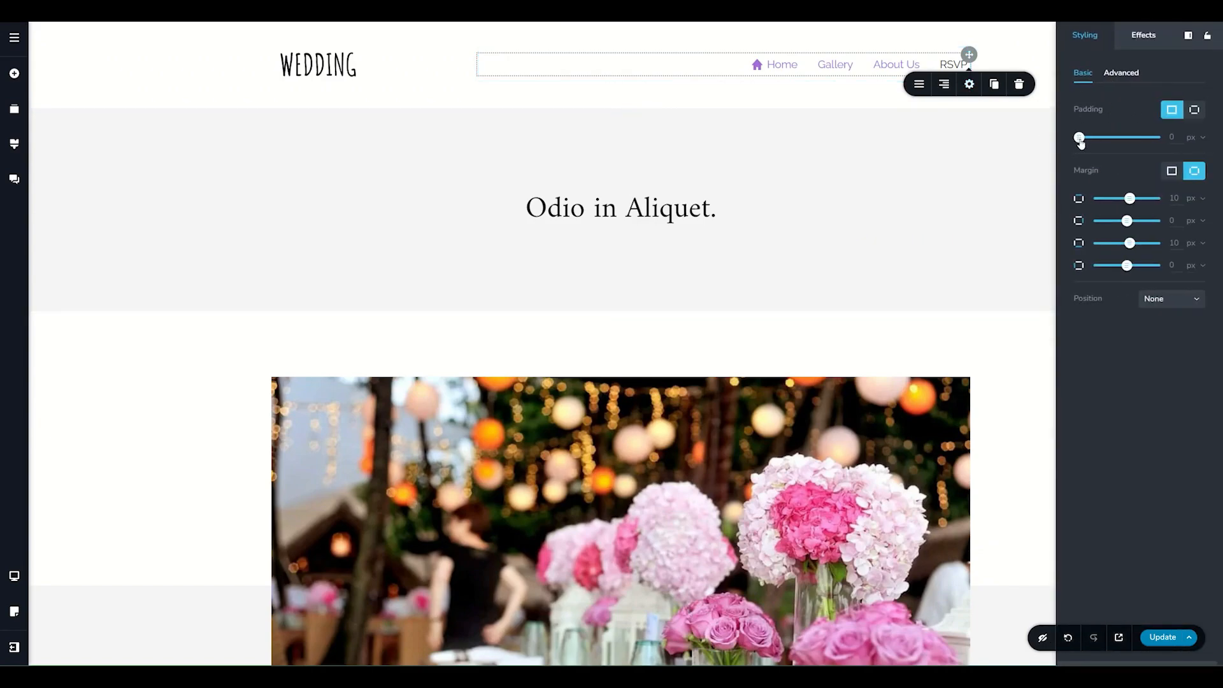
pyautogui.moveTo(1079, 138); pyautogui.dragTo(1085, 146)
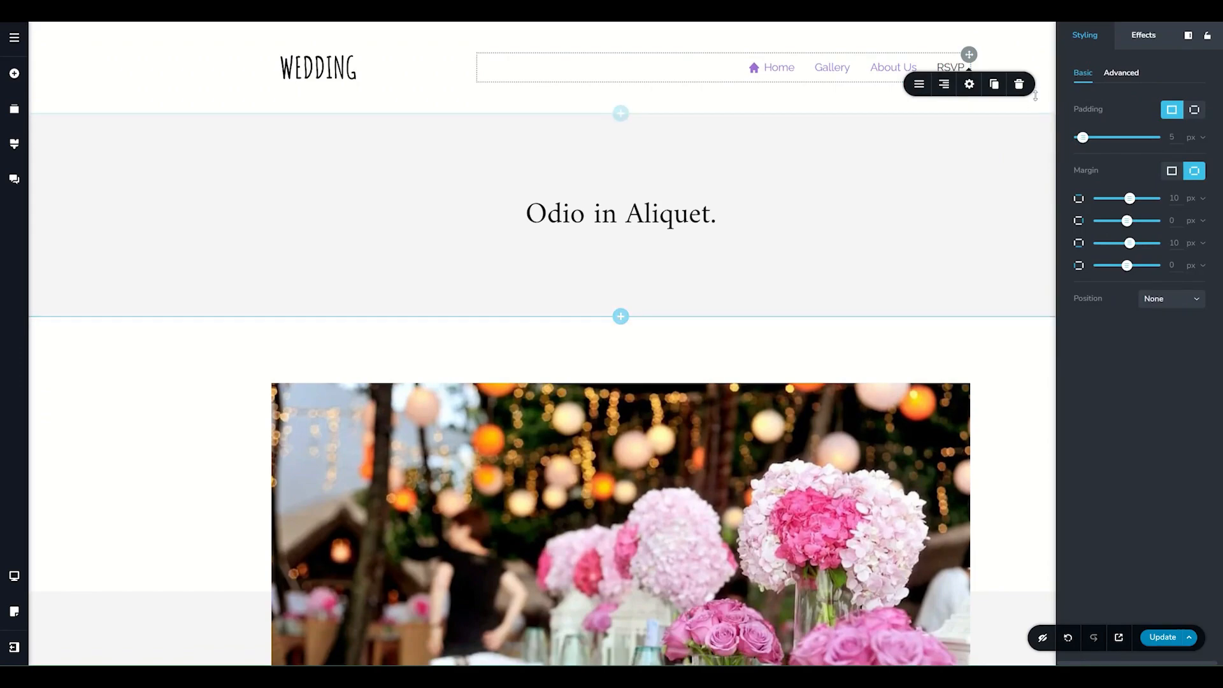
pyautogui.click(1041, 97)
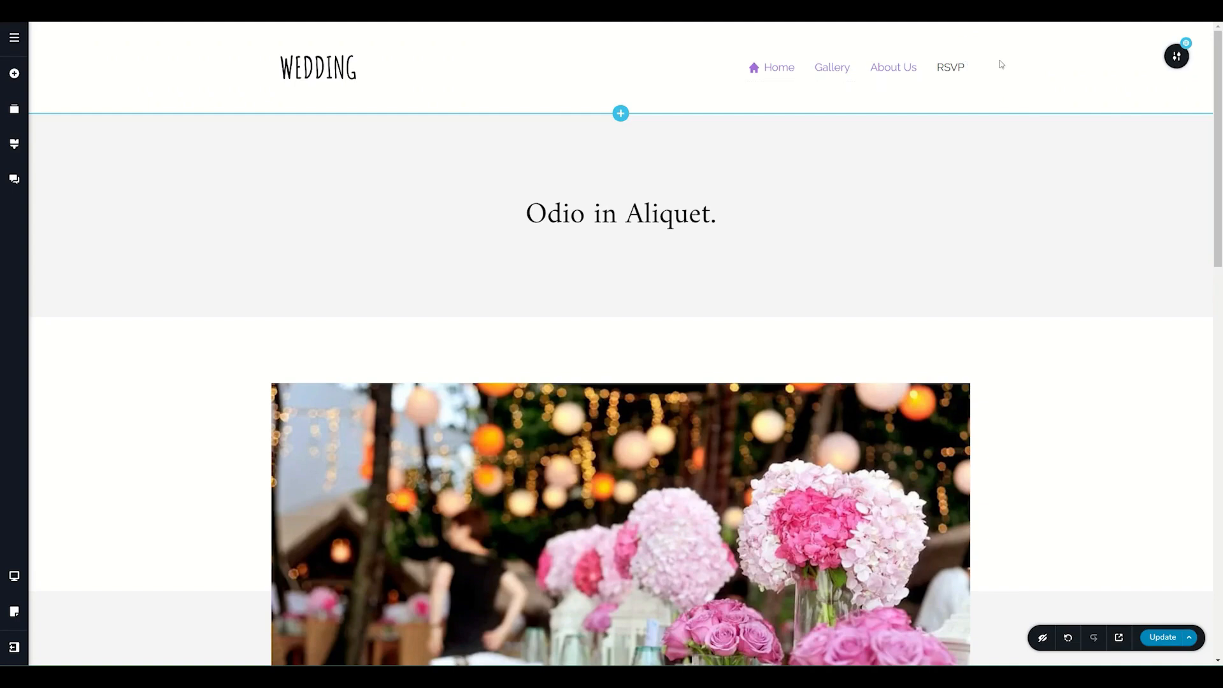
pyautogui.click(952, 70)
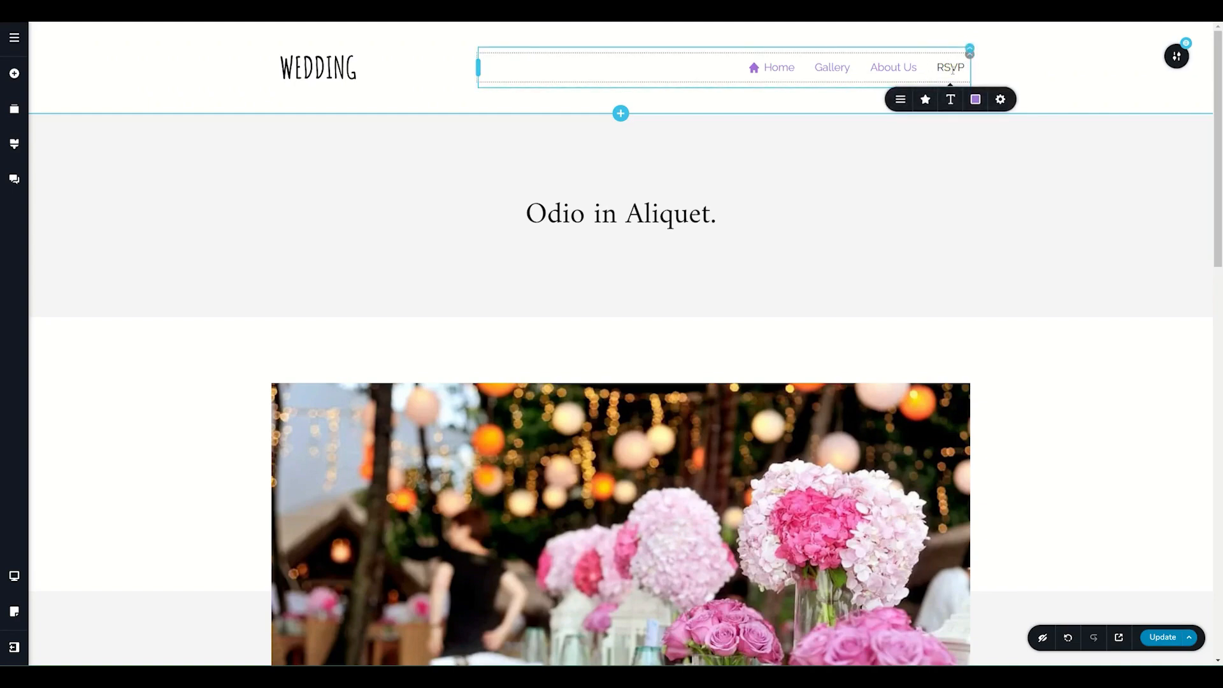
pyautogui.click(970, 56)
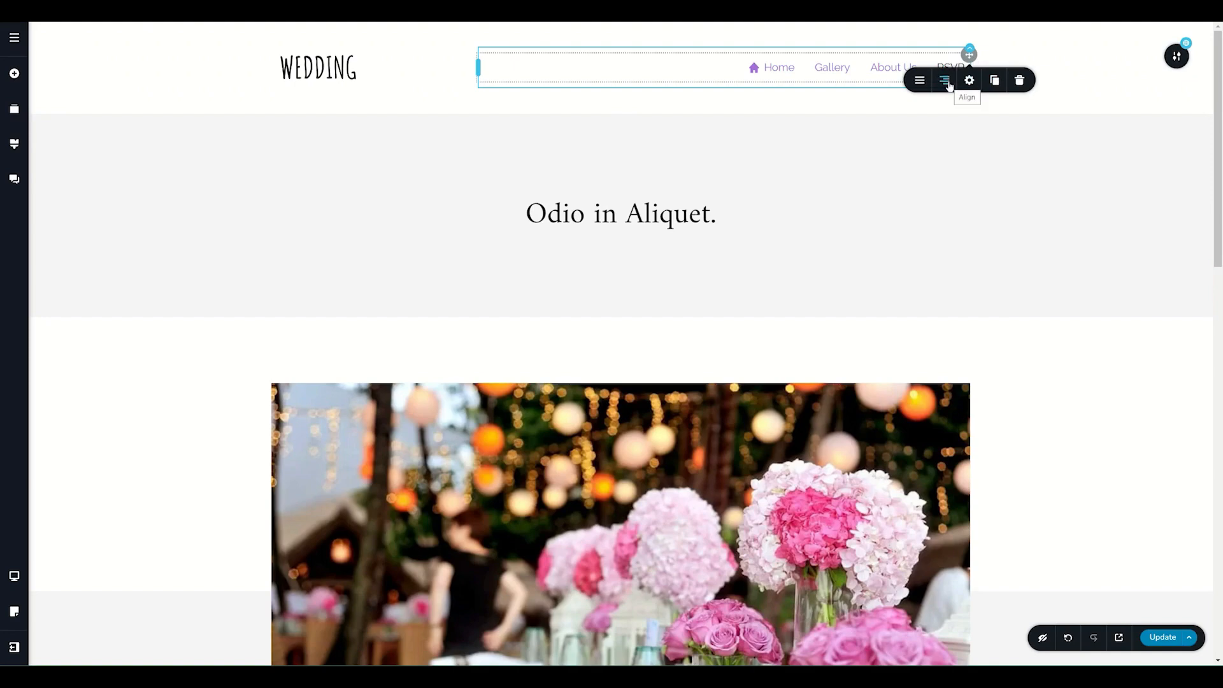
pyautogui.click(969, 49)
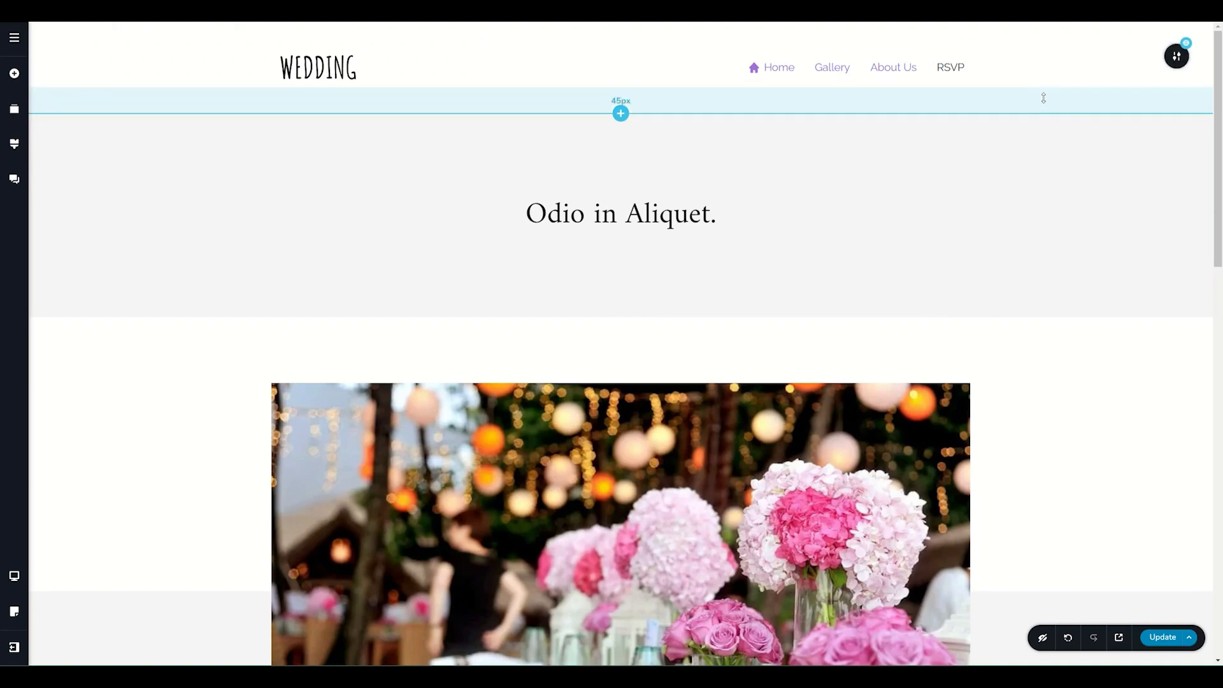
# Switch the page to the mobile view, then open and close the header's hamburger menu
pyautogui.click(14, 576)
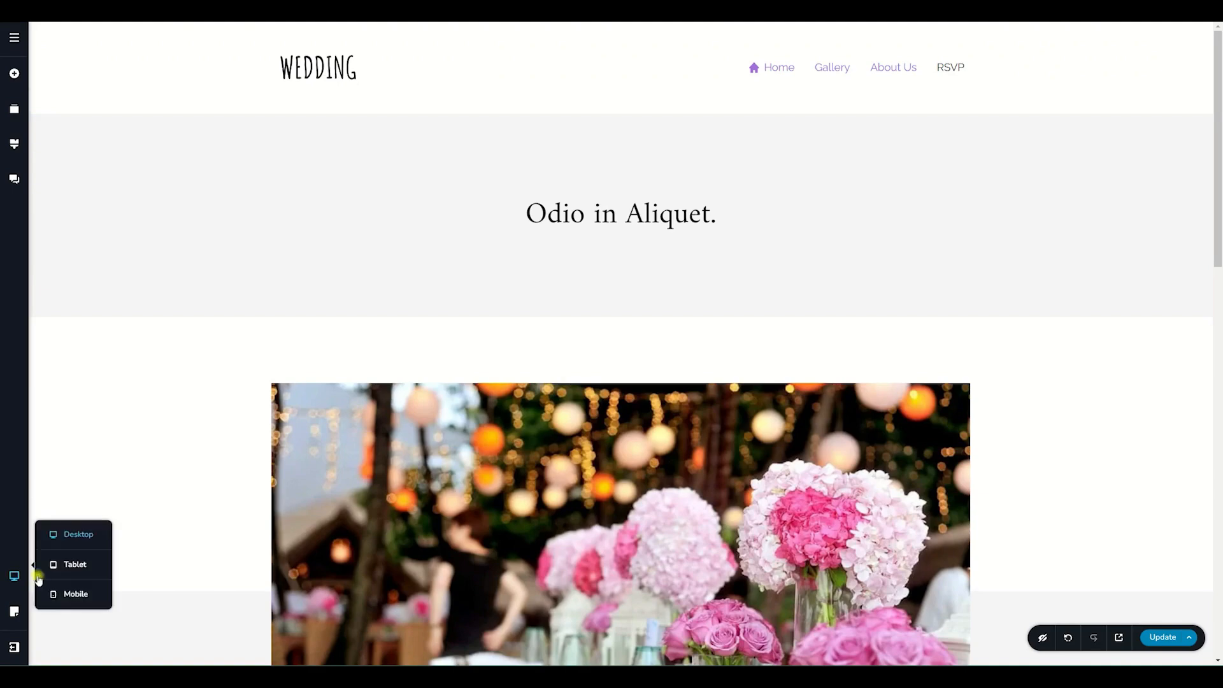
pyautogui.click(72, 597)
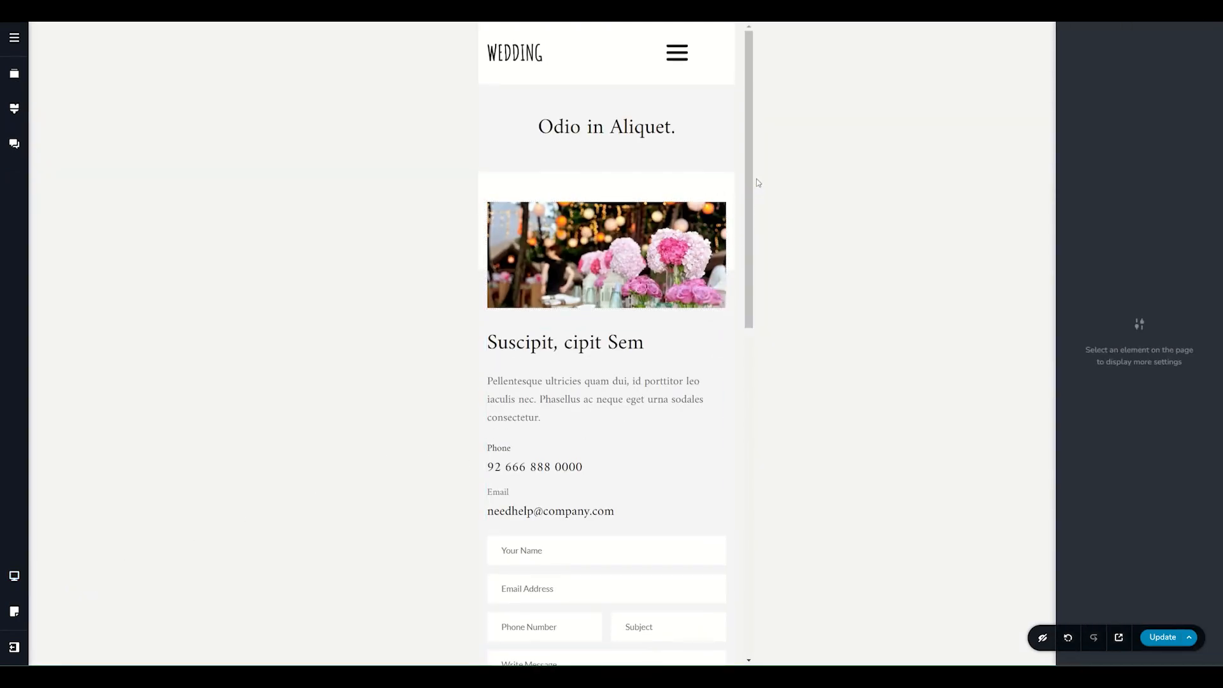
pyautogui.click(680, 59)
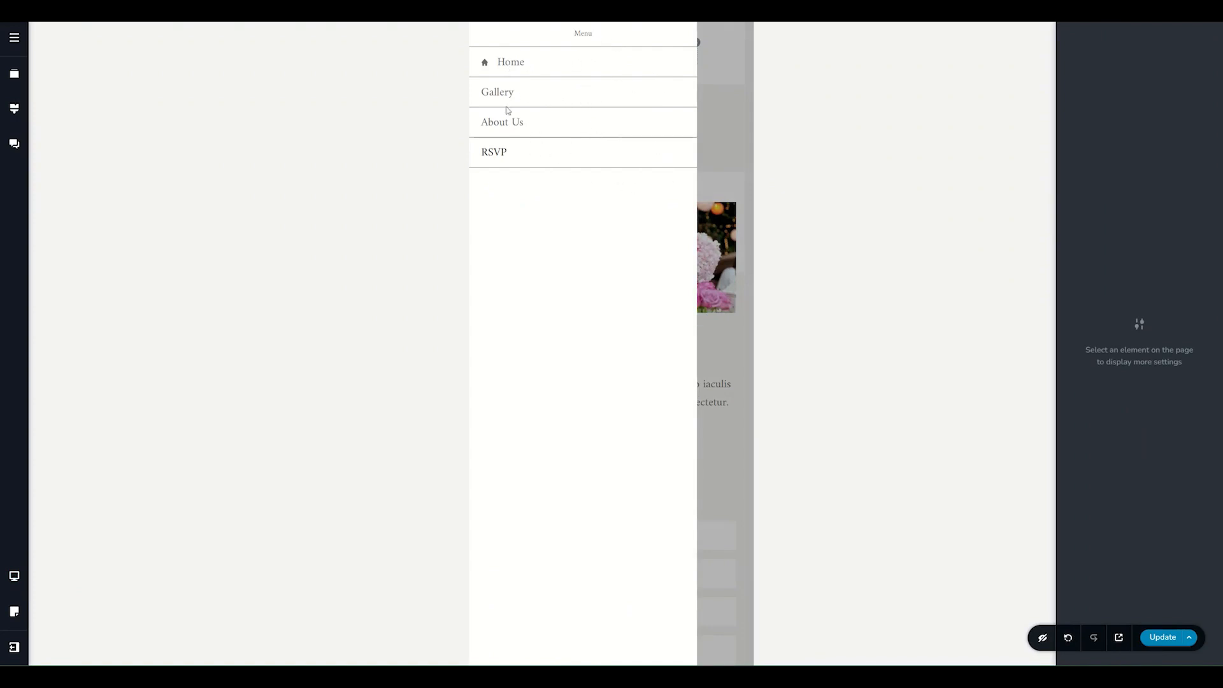
pyautogui.click(725, 110)
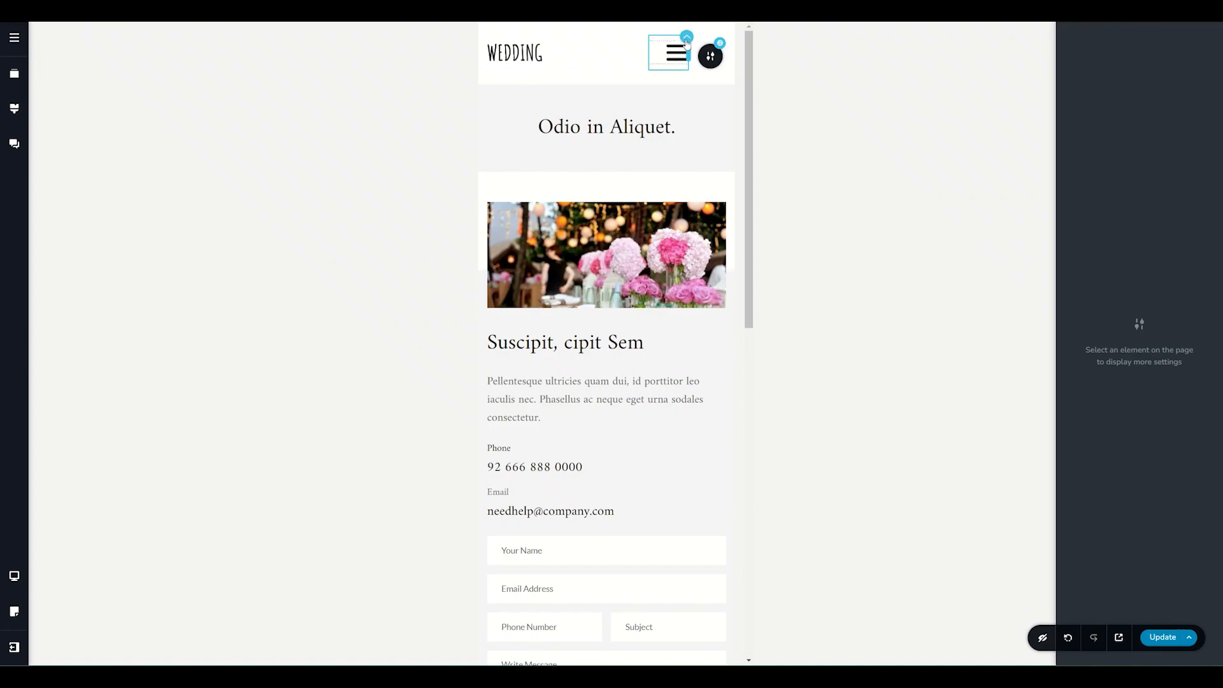
# Try a top padding of 65 px on the column holding the hamburger menu in the mobile header
pyautogui.click(687, 39)
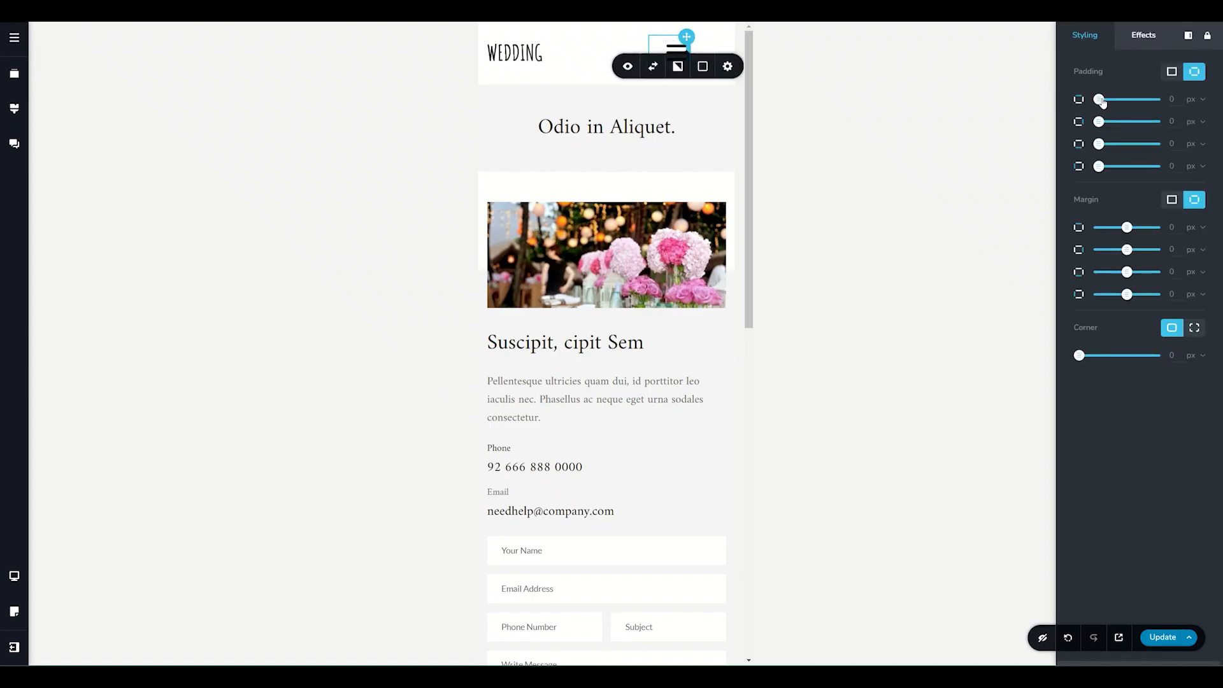
pyautogui.moveTo(1100, 99); pyautogui.dragTo(1136, 100)
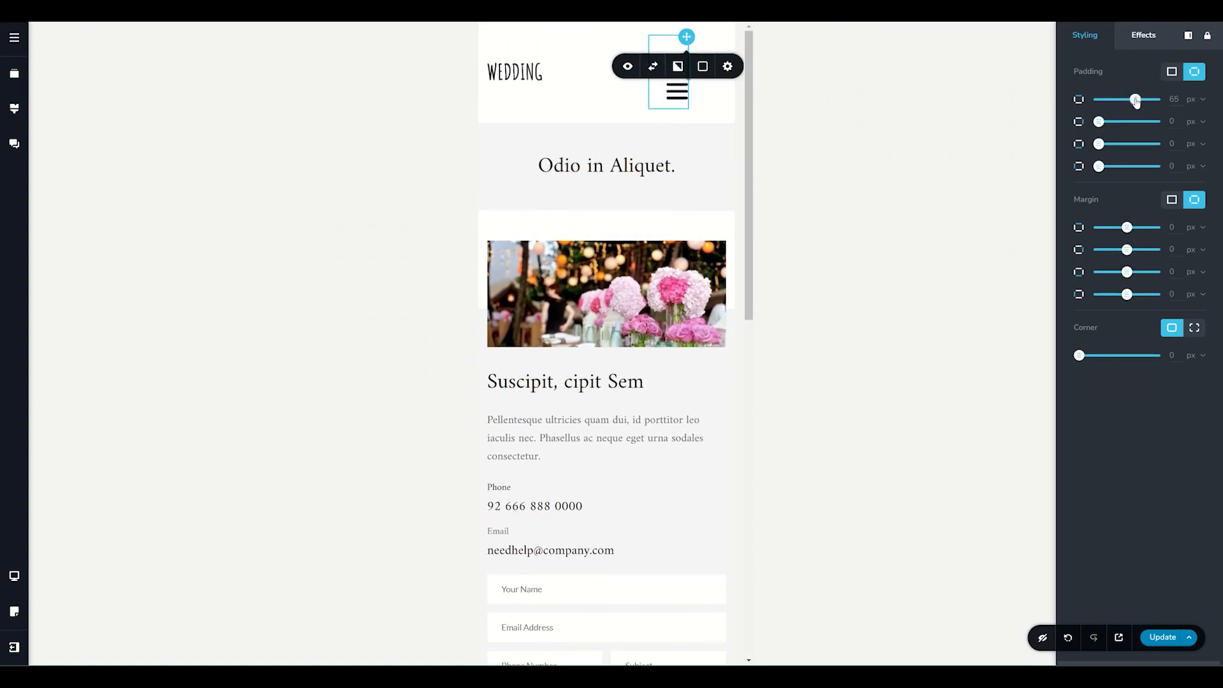
pyautogui.click(719, 104)
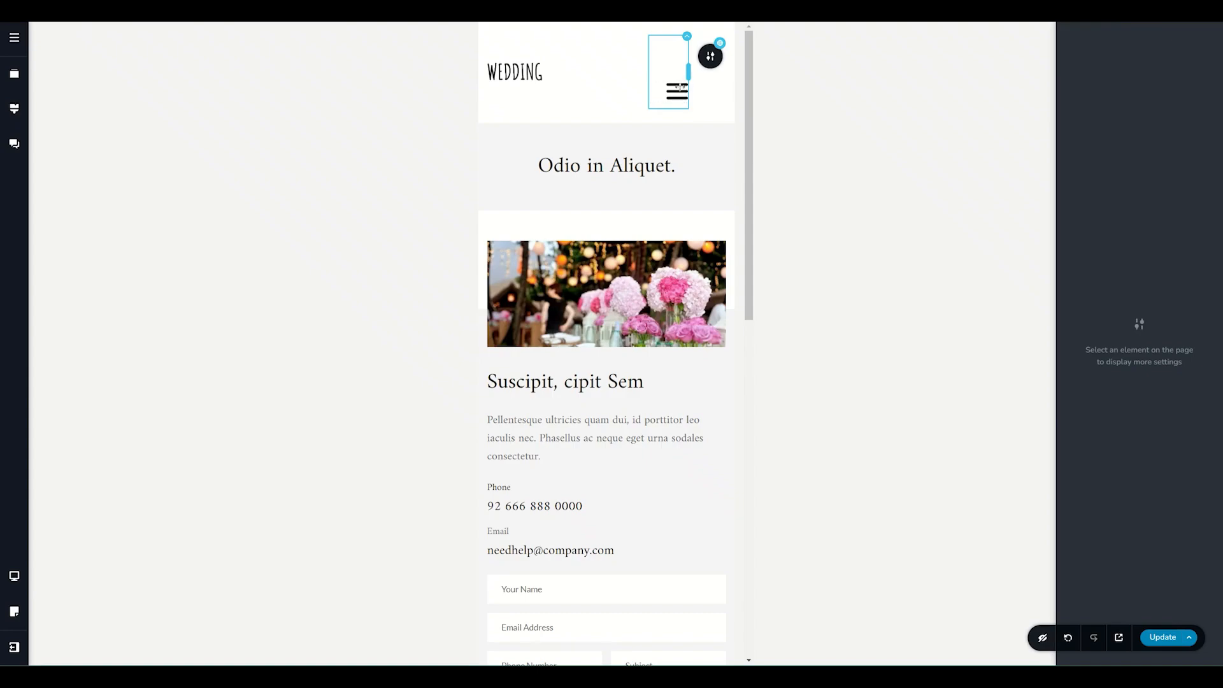
# Reduce the hamburger icon's size to 29 in the mobile header
pyautogui.click(680, 86)
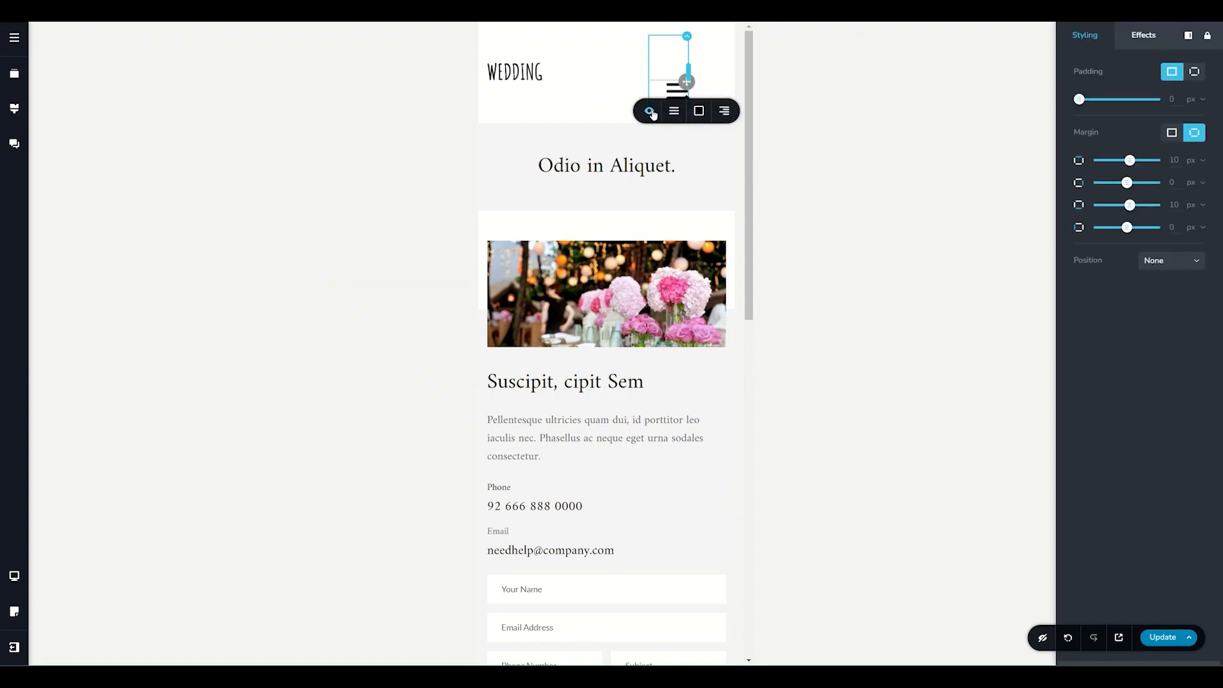
pyautogui.click(674, 111)
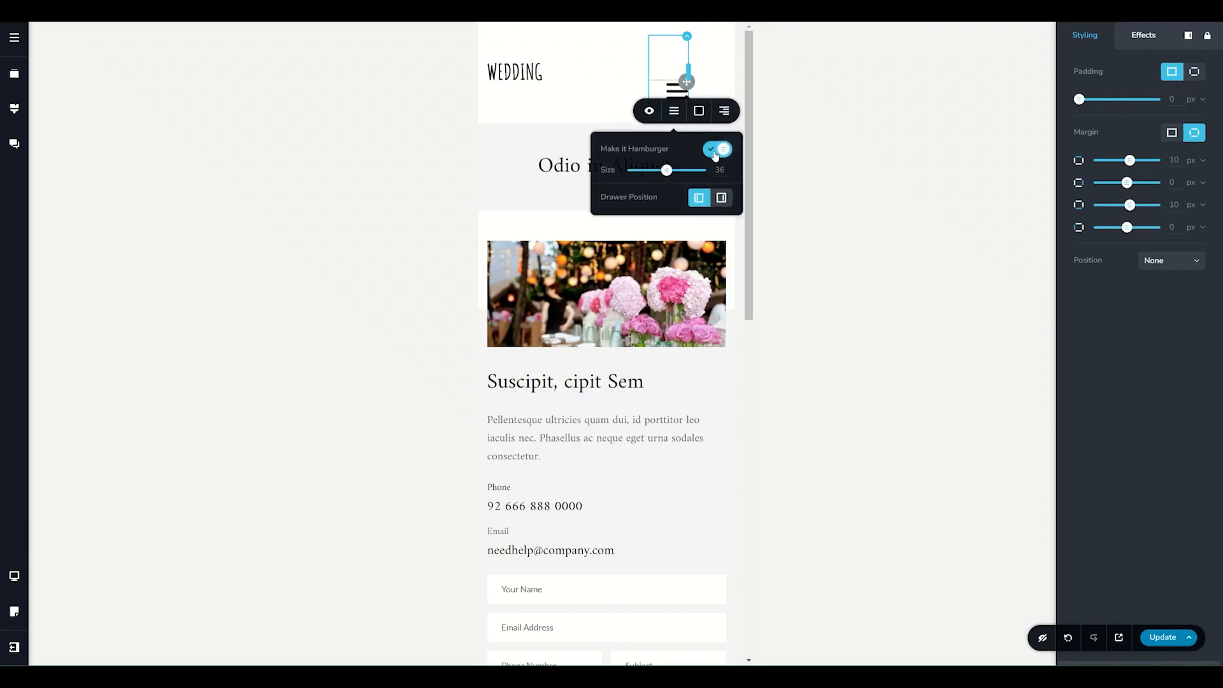
pyautogui.moveTo(667, 174)
pyautogui.mouseDown()
pyautogui.moveTo(683, 171)
pyautogui.moveTo(658, 170)
pyautogui.mouseUp()
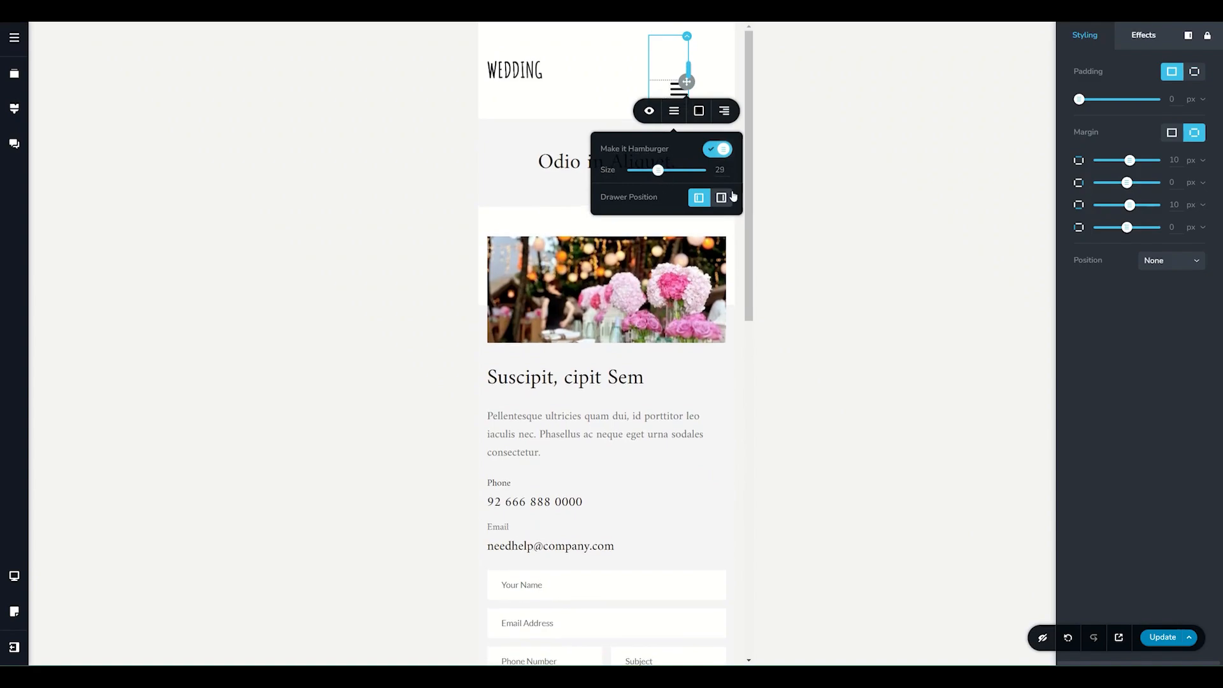
# Set the hamburger menu's drawer position to right, then open and close the drawer to check it
pyautogui.click(721, 198)
pyautogui.click(699, 196)
pyautogui.click(719, 199)
pyautogui.click(719, 200)
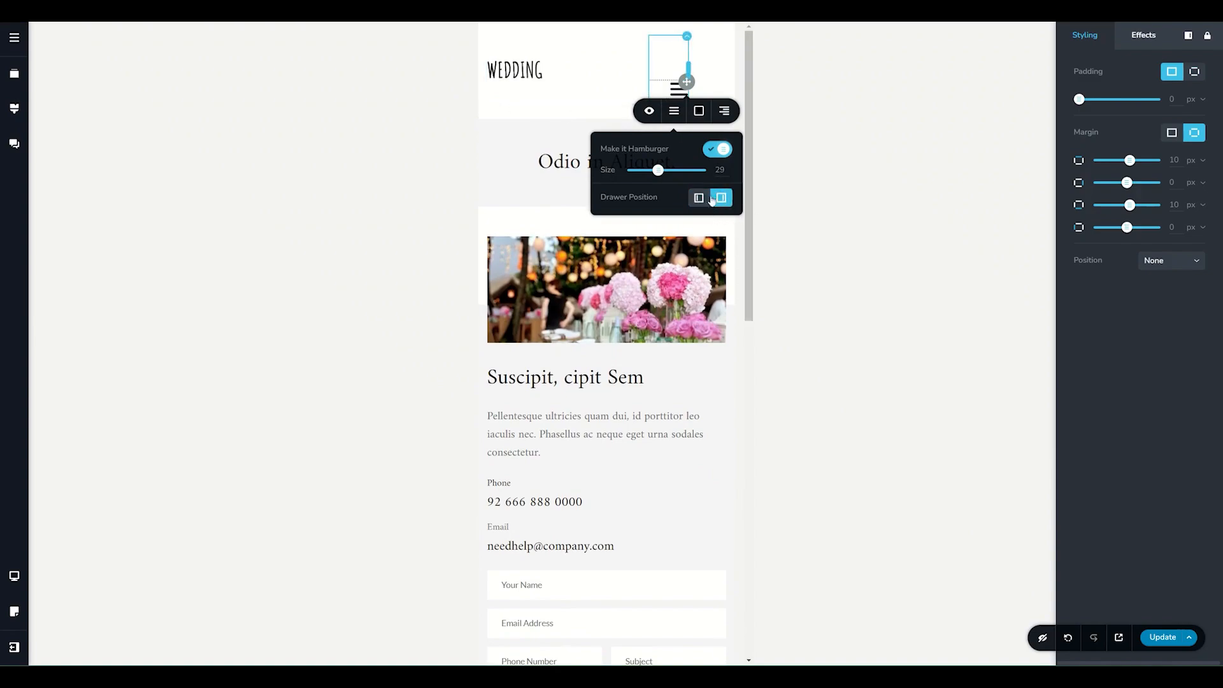
pyautogui.click(571, 106)
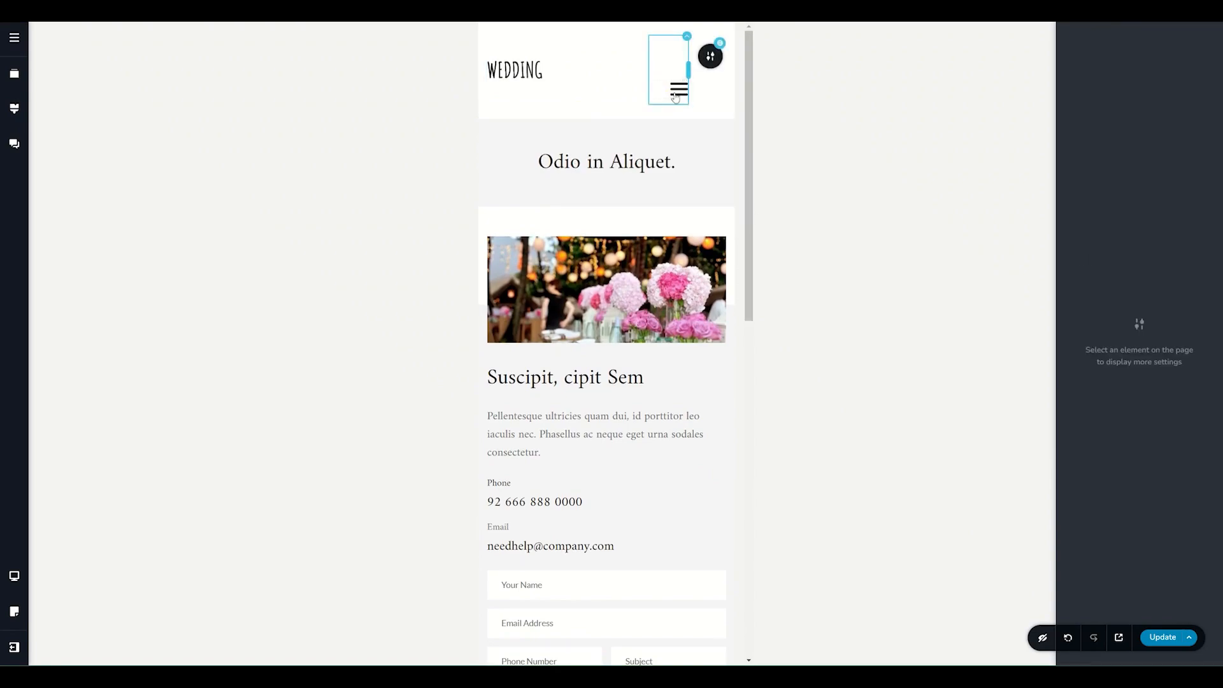
pyautogui.click(681, 91)
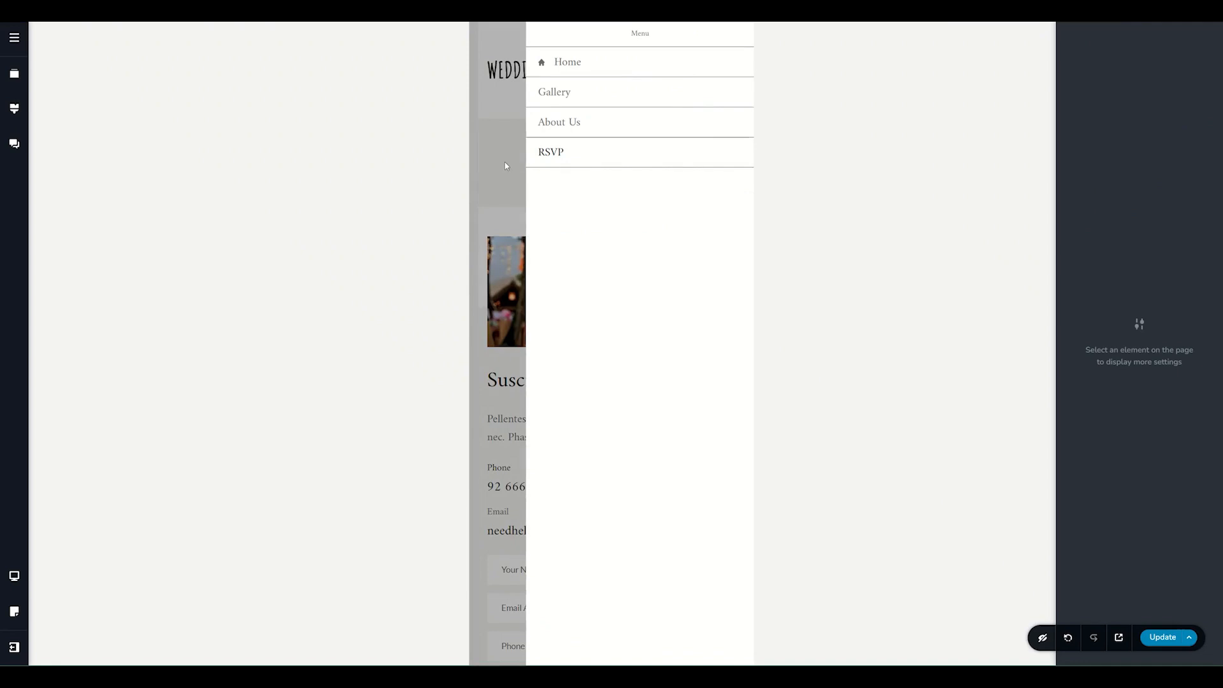
pyautogui.click(506, 166)
# Colour the hamburger icon teal (#05CAB6) and reset its column's top padding to 0 px
pyautogui.click(680, 88)
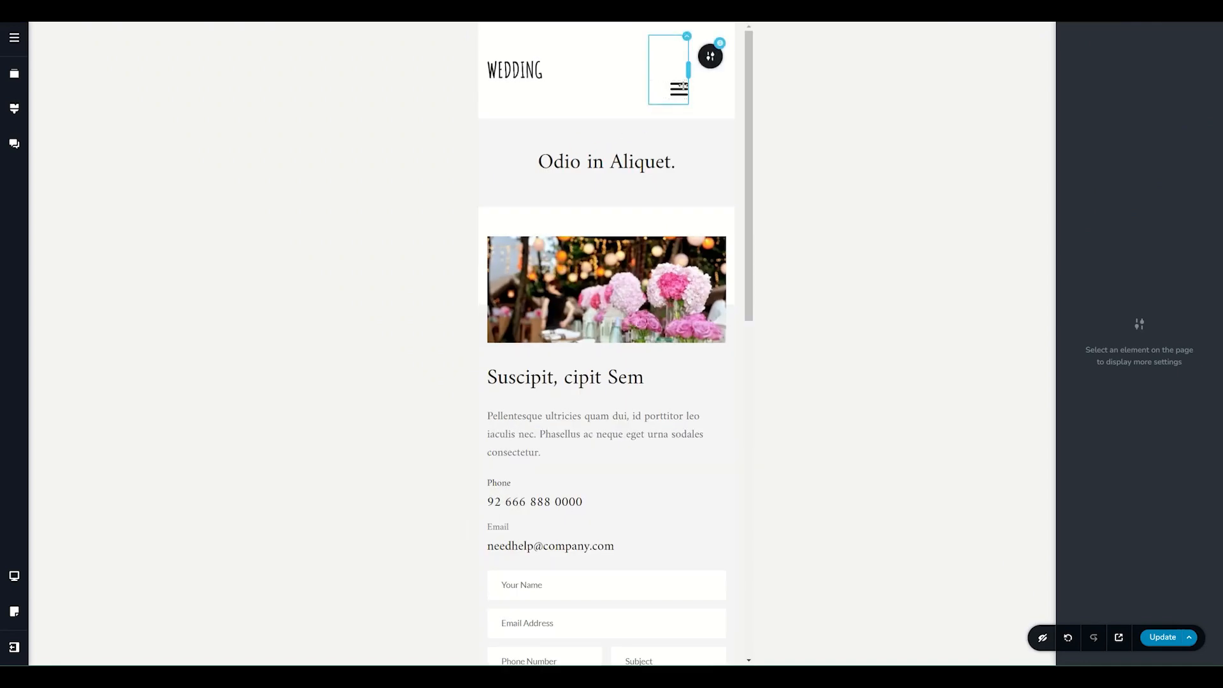
pyautogui.click(682, 86)
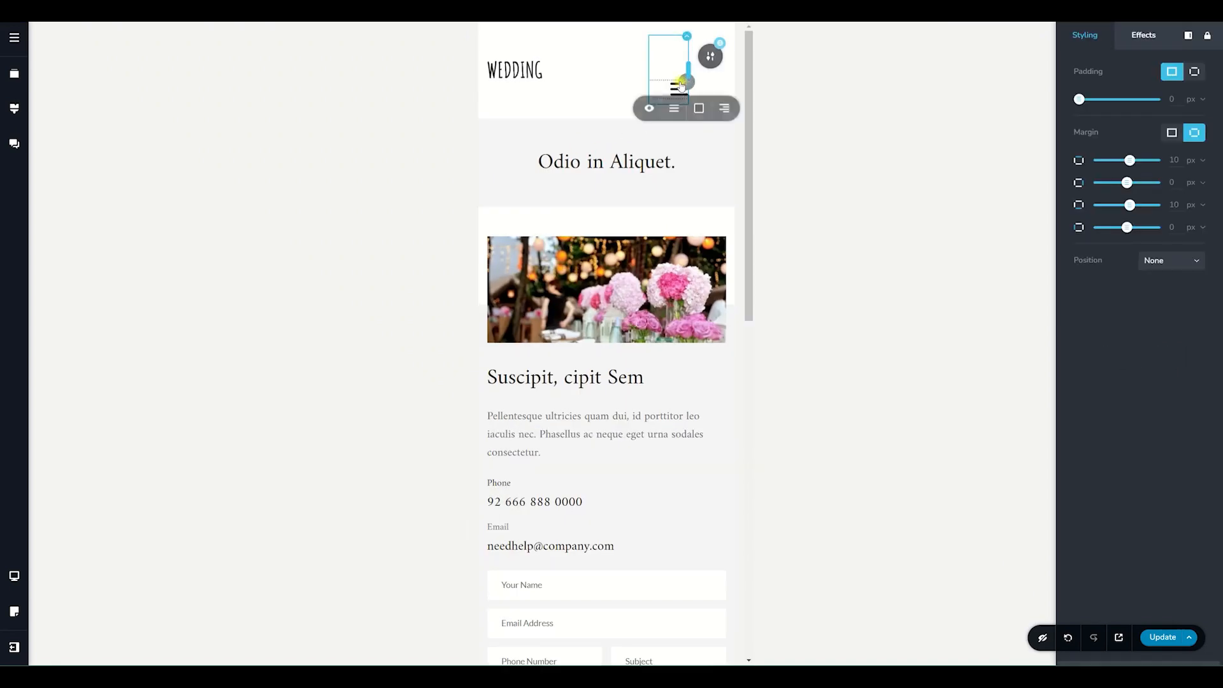
pyautogui.click(700, 112)
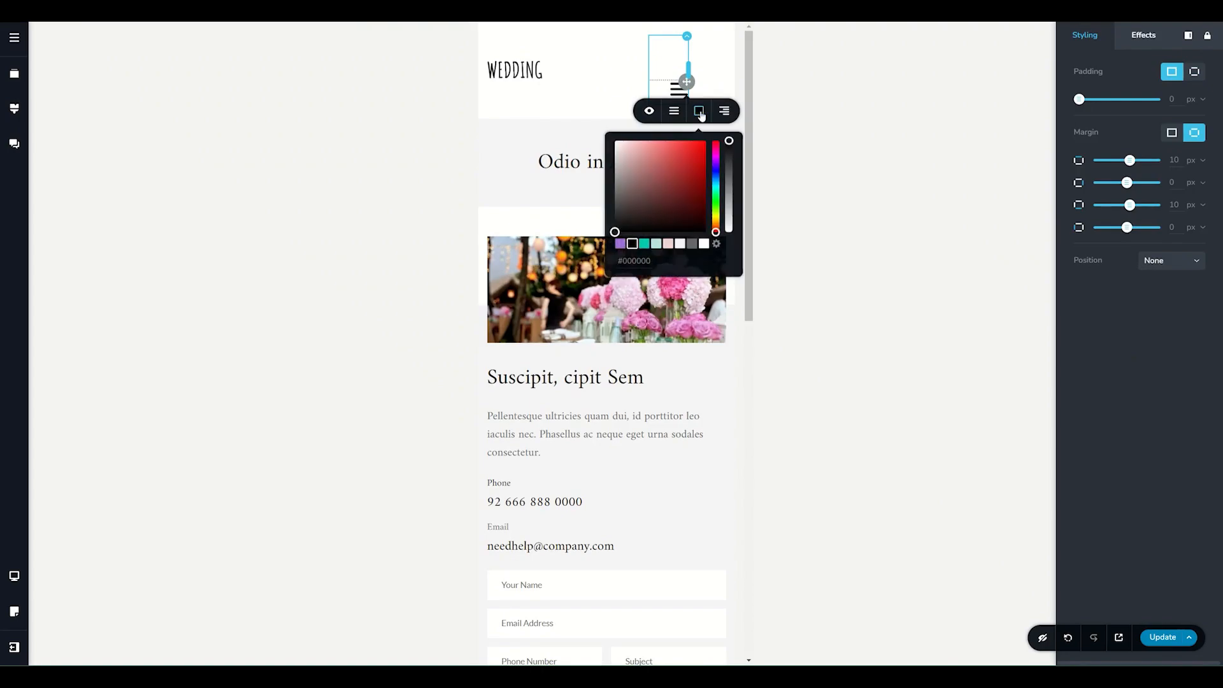
pyautogui.click(644, 243)
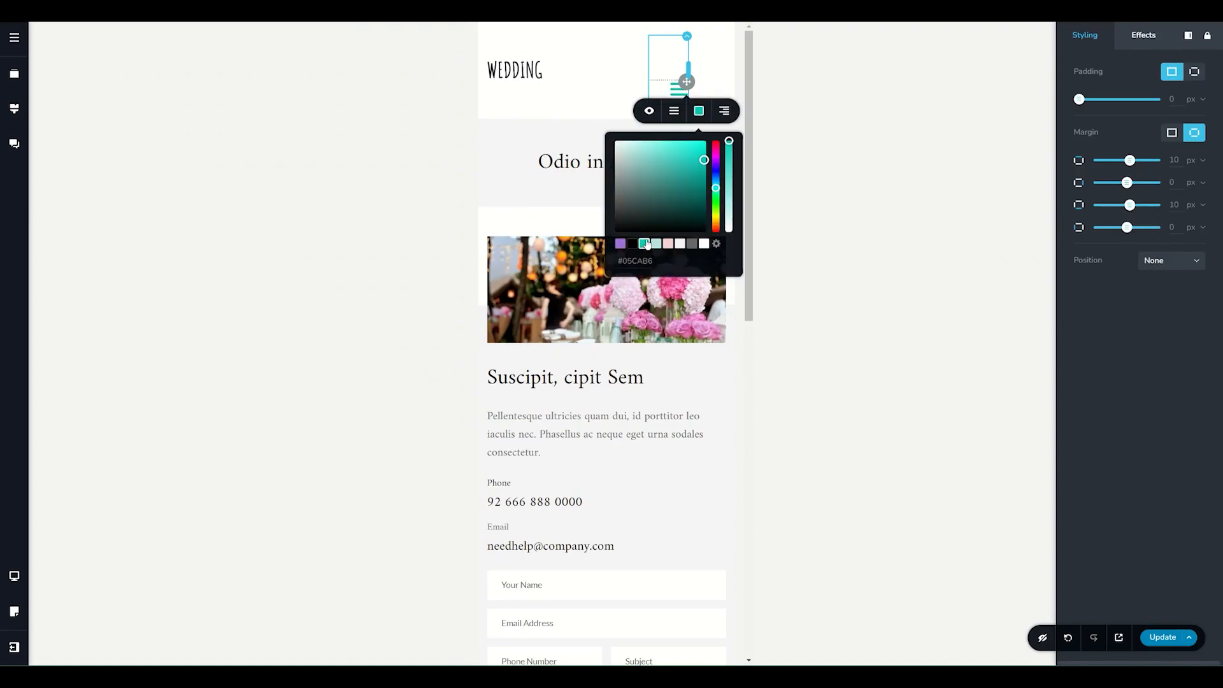
pyautogui.click(686, 38)
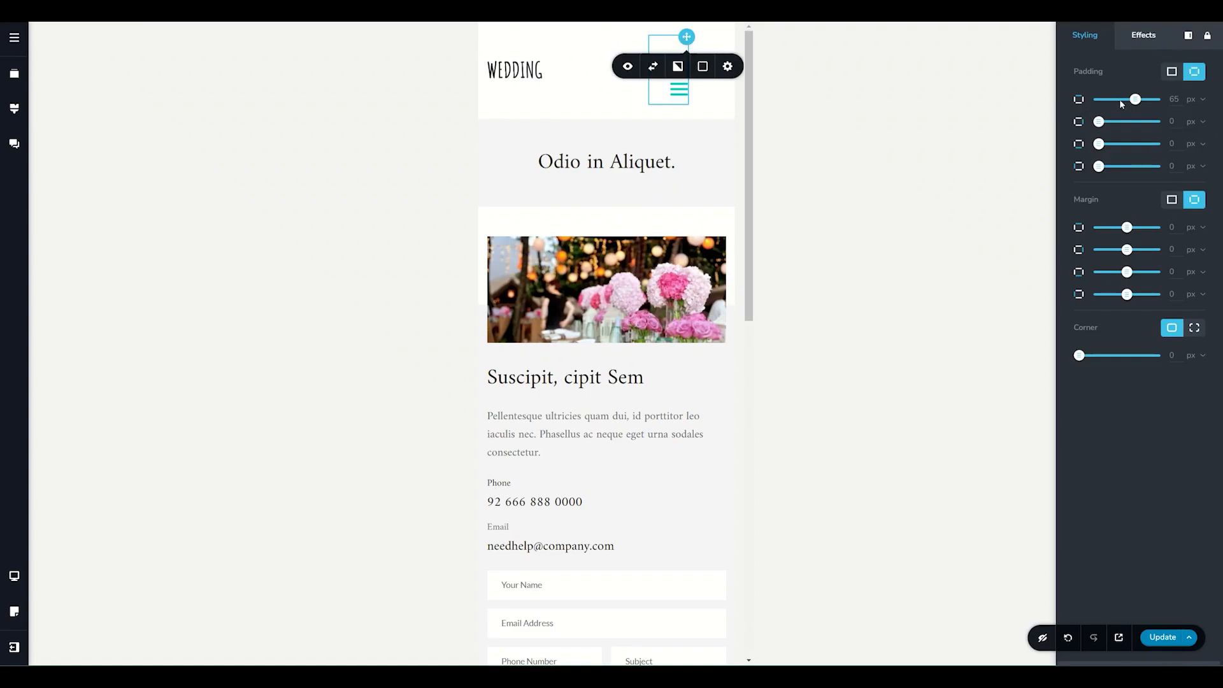
pyautogui.moveTo(1135, 100); pyautogui.dragTo(1098, 100)
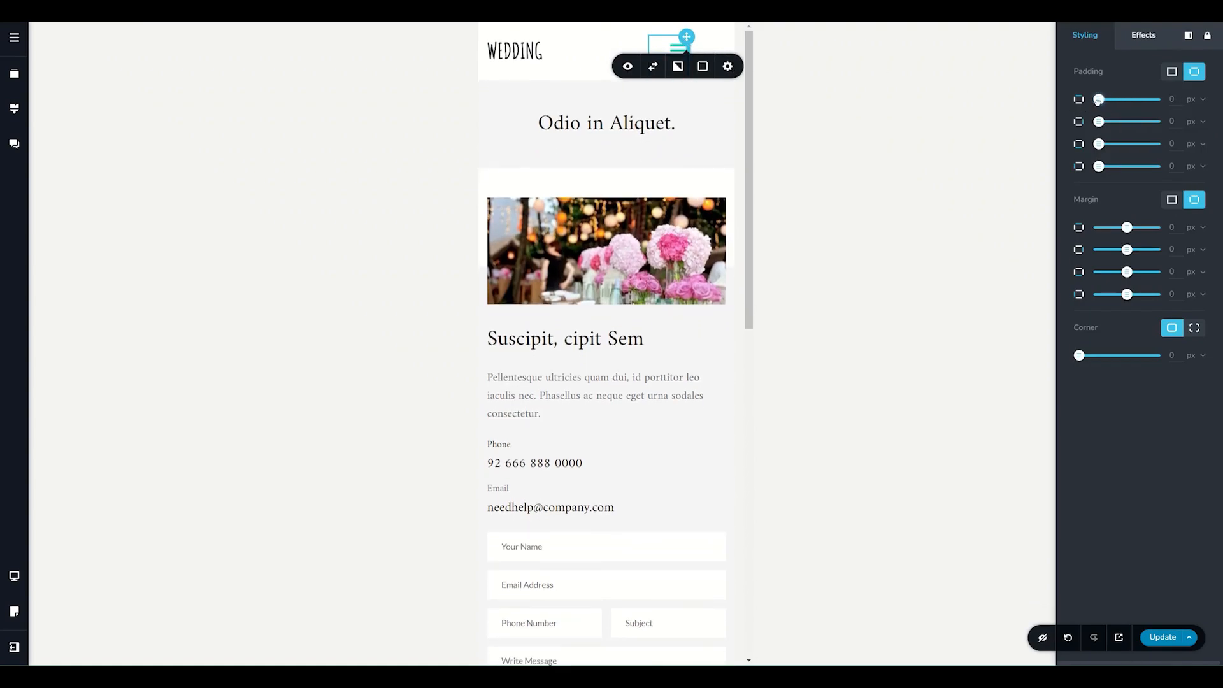
# Open the hamburger menu's drawer and set its menu items' text size to 18 px
pyautogui.click(677, 50)
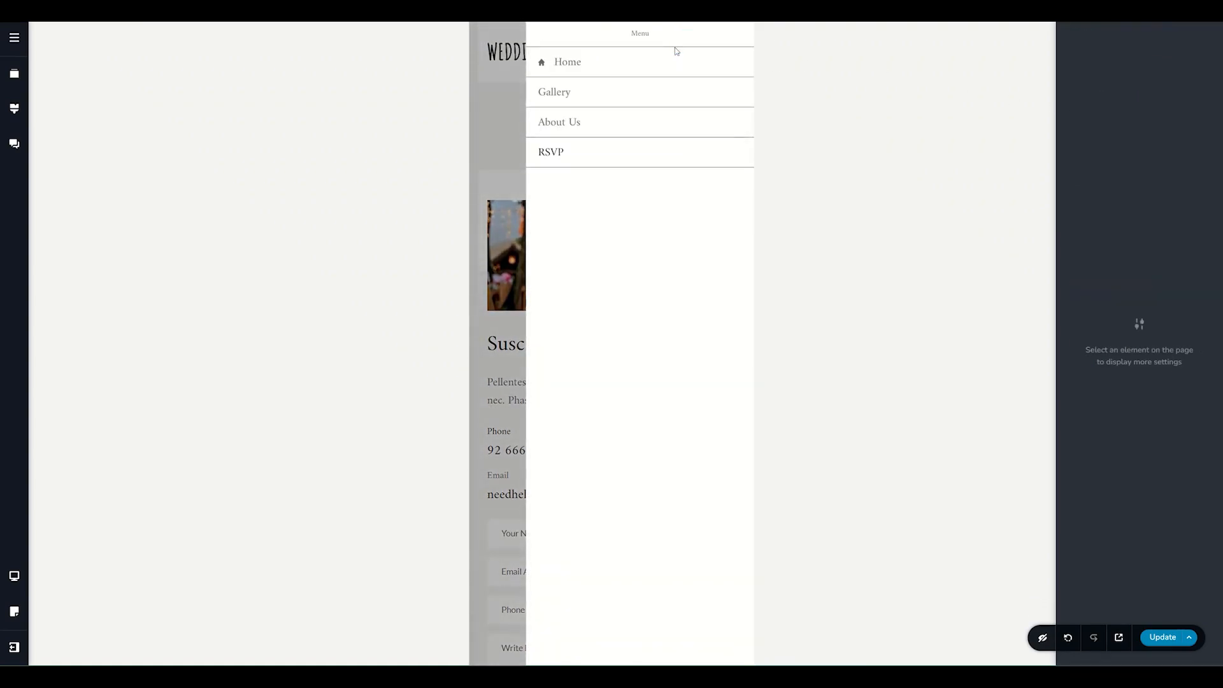
pyautogui.click(554, 90)
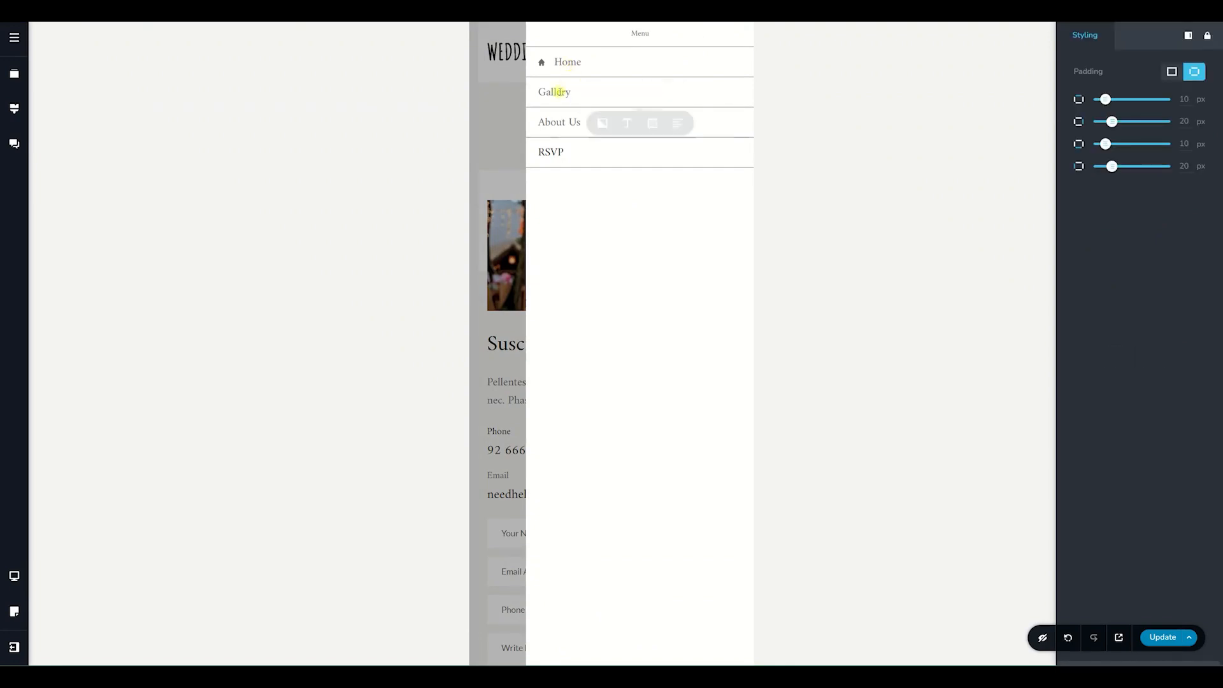
pyautogui.click(553, 153)
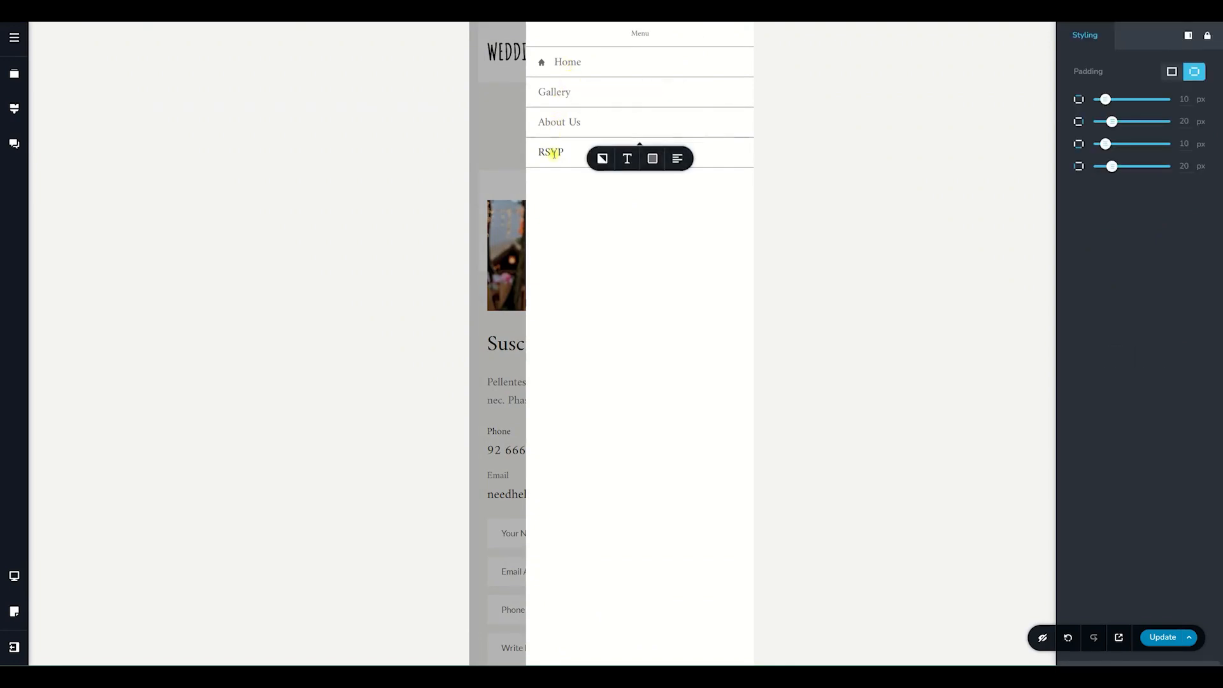
pyautogui.click(563, 61)
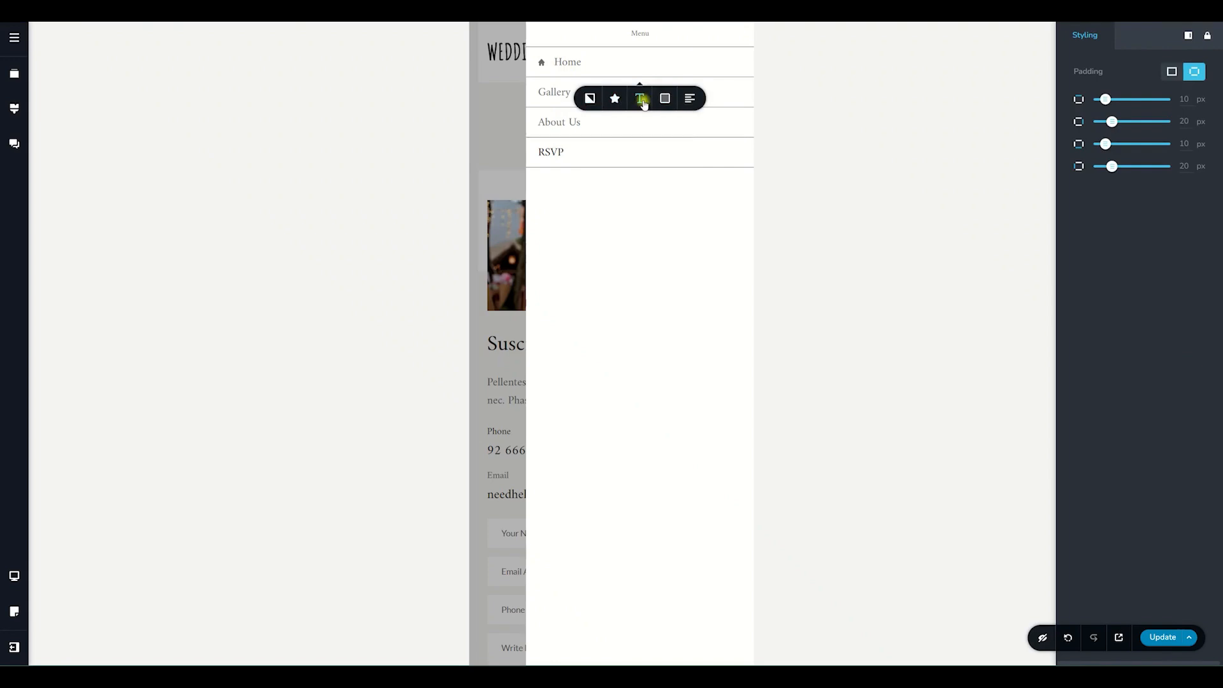
pyautogui.click(643, 100)
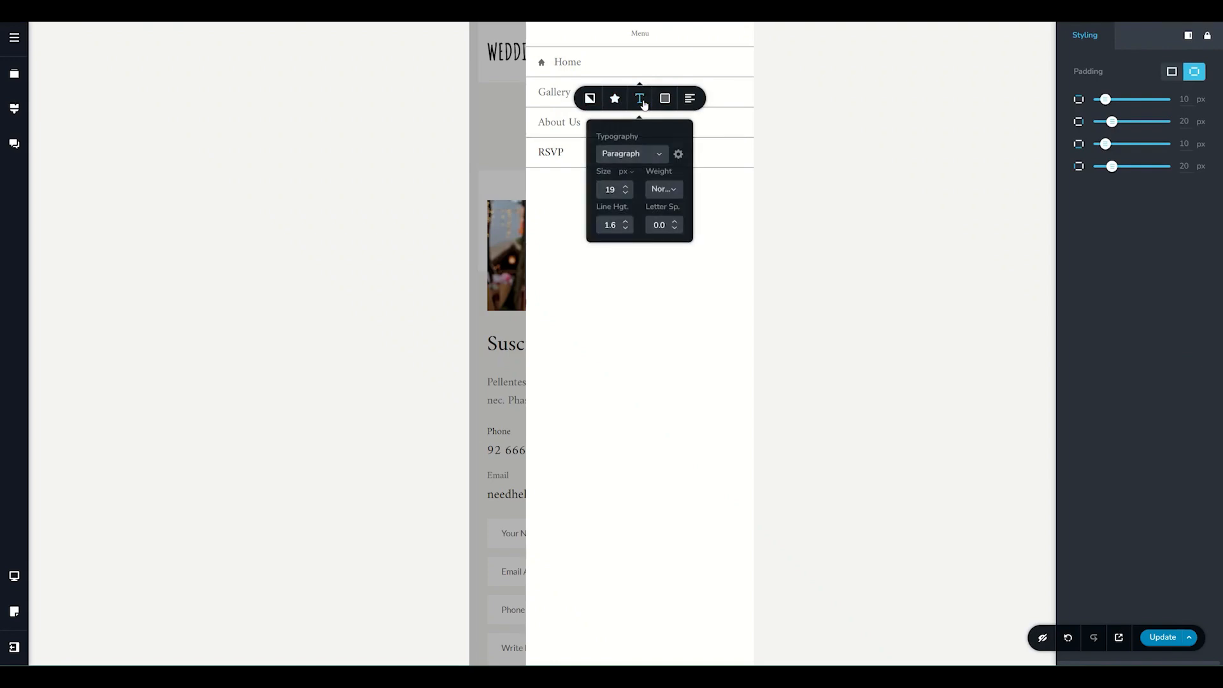
pyautogui.click(625, 192)
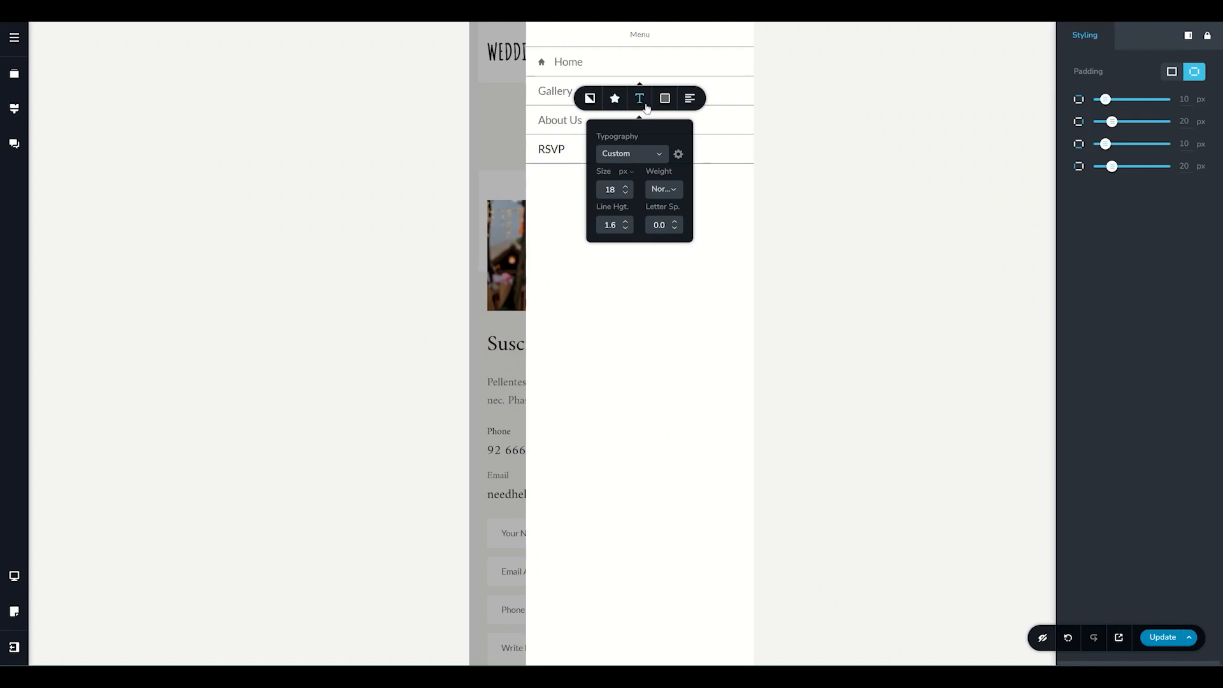
# Colour the drawer's menu text teal and its background black
pyautogui.click(664, 98)
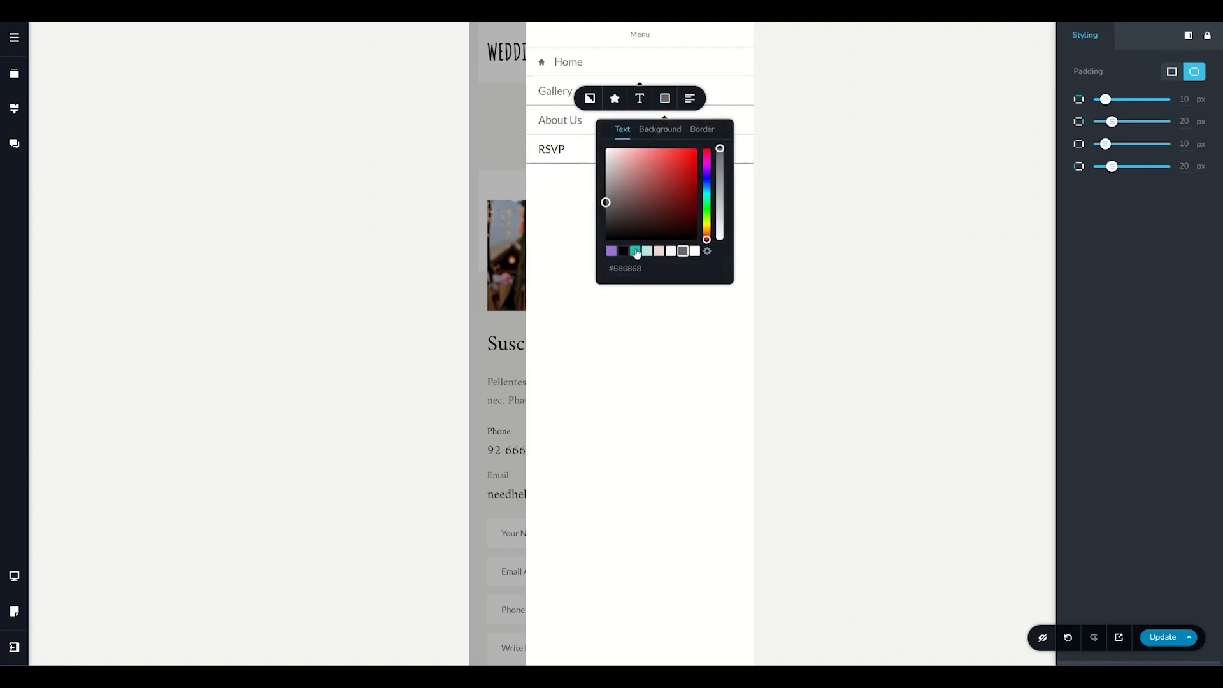
pyautogui.click(635, 251)
pyautogui.click(660, 129)
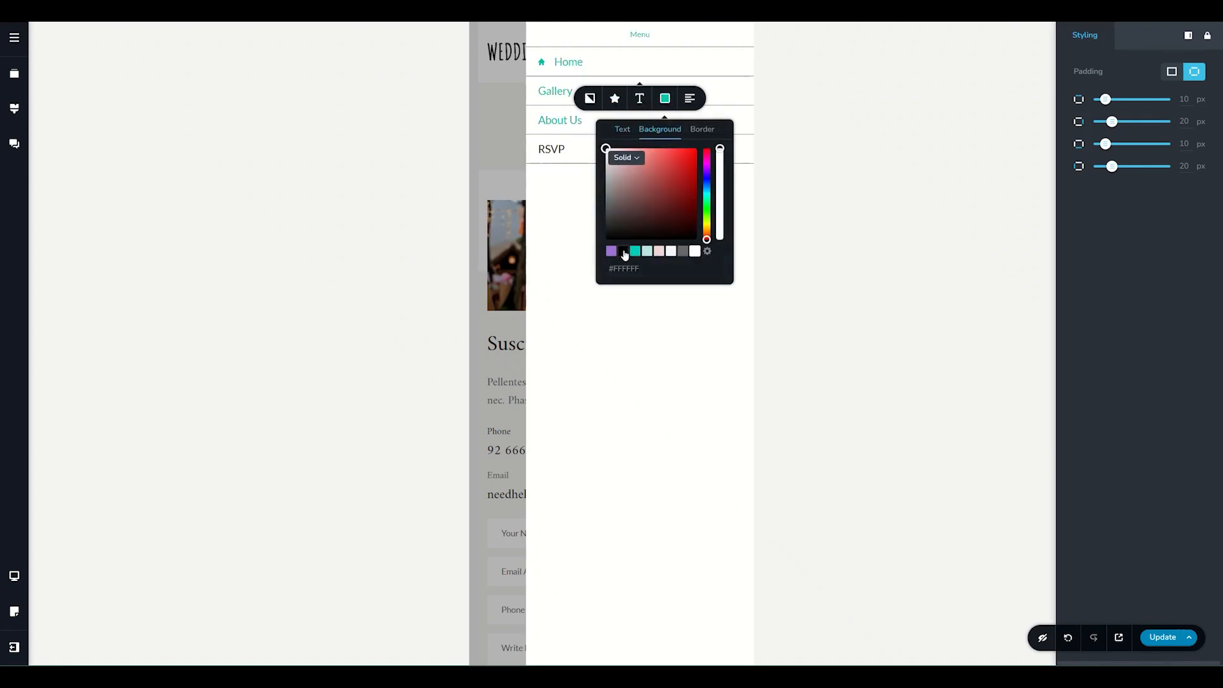
pyautogui.click(623, 252)
# Try white for the drawer's item borders, change them to pale pink and set the drawer background to the same pink (#F5D4D1)
pyautogui.click(702, 130)
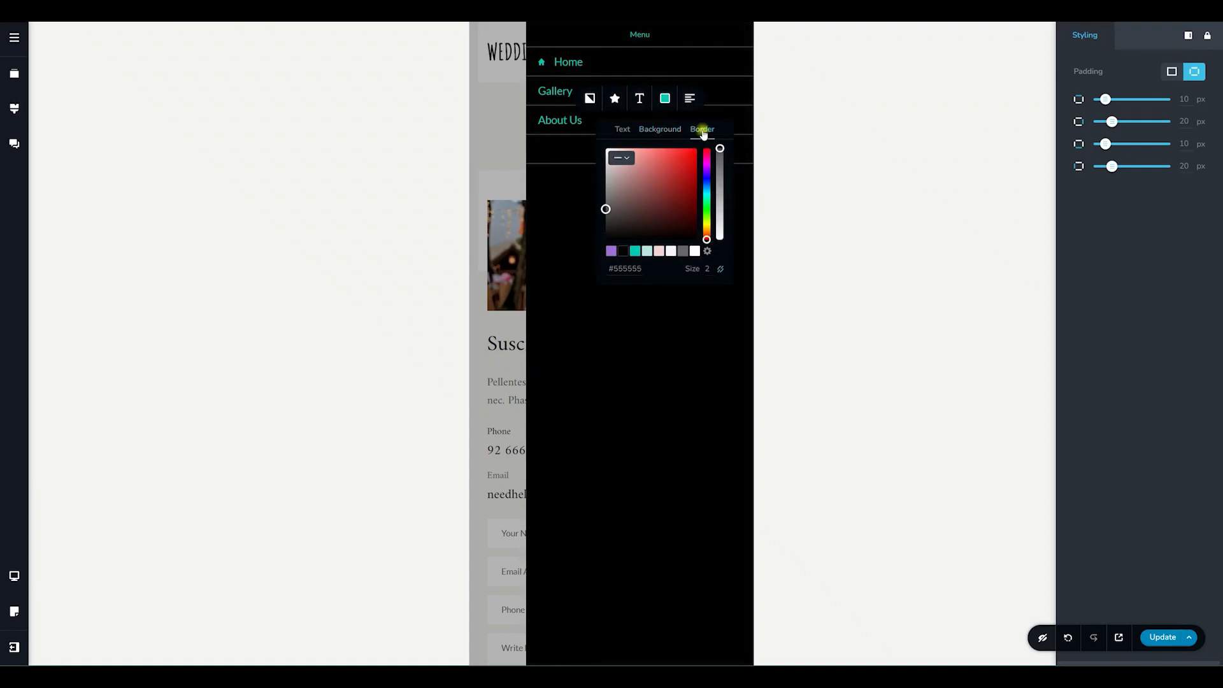
pyautogui.click(695, 252)
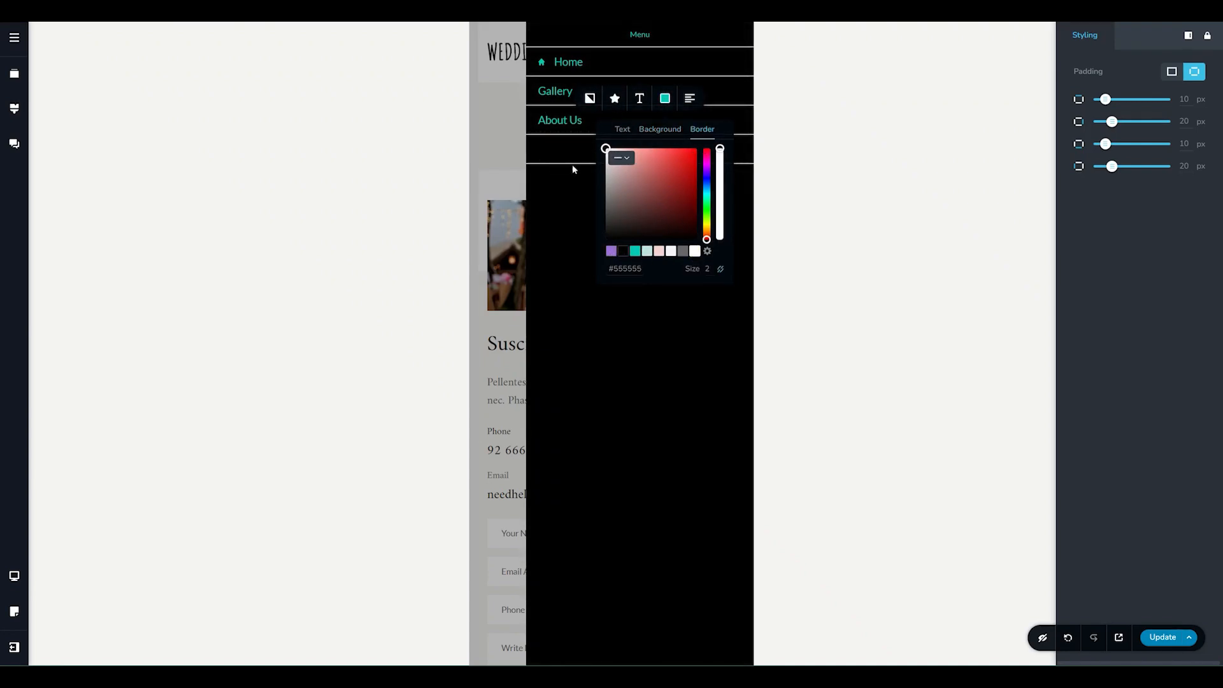
pyautogui.click(658, 251)
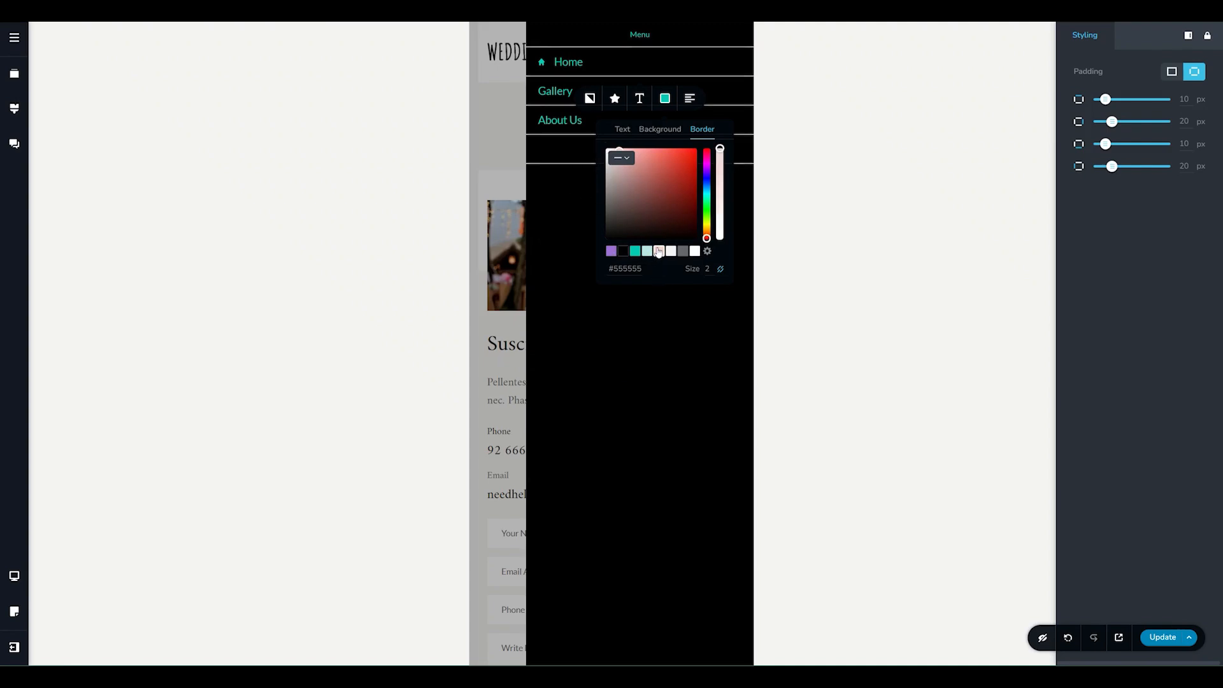
pyautogui.click(658, 129)
pyautogui.click(658, 251)
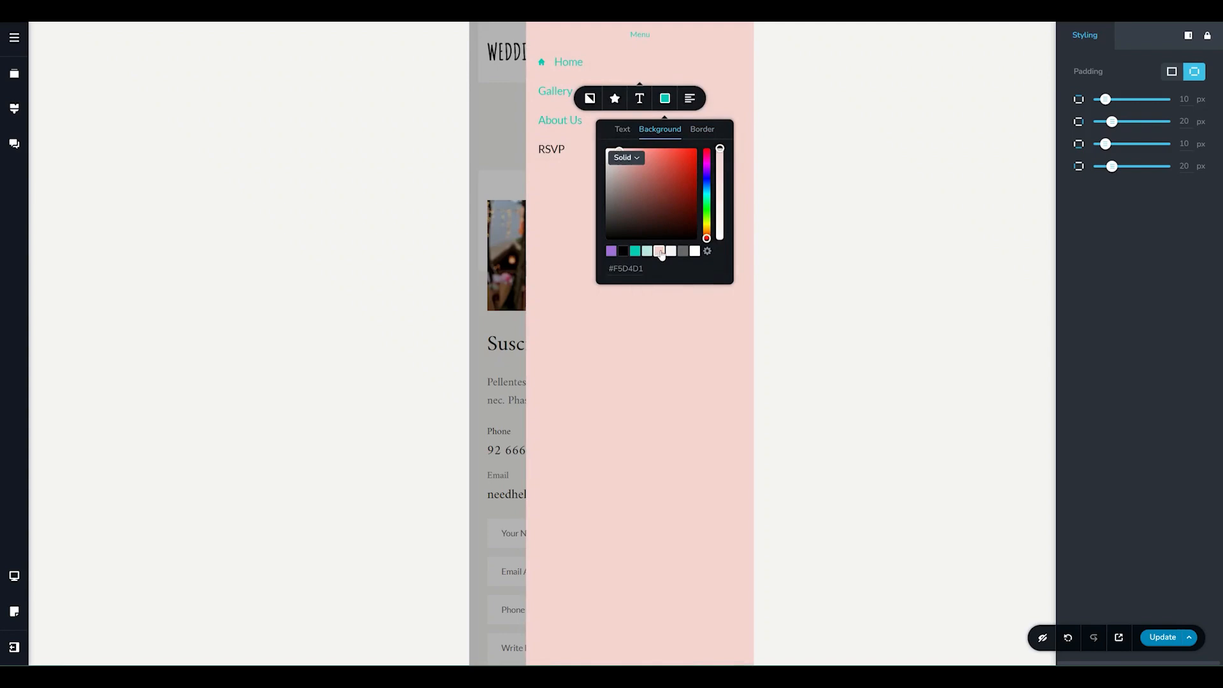
# Try centring the drawer's menu items and cycle the alignment back to left
pyautogui.click(690, 98)
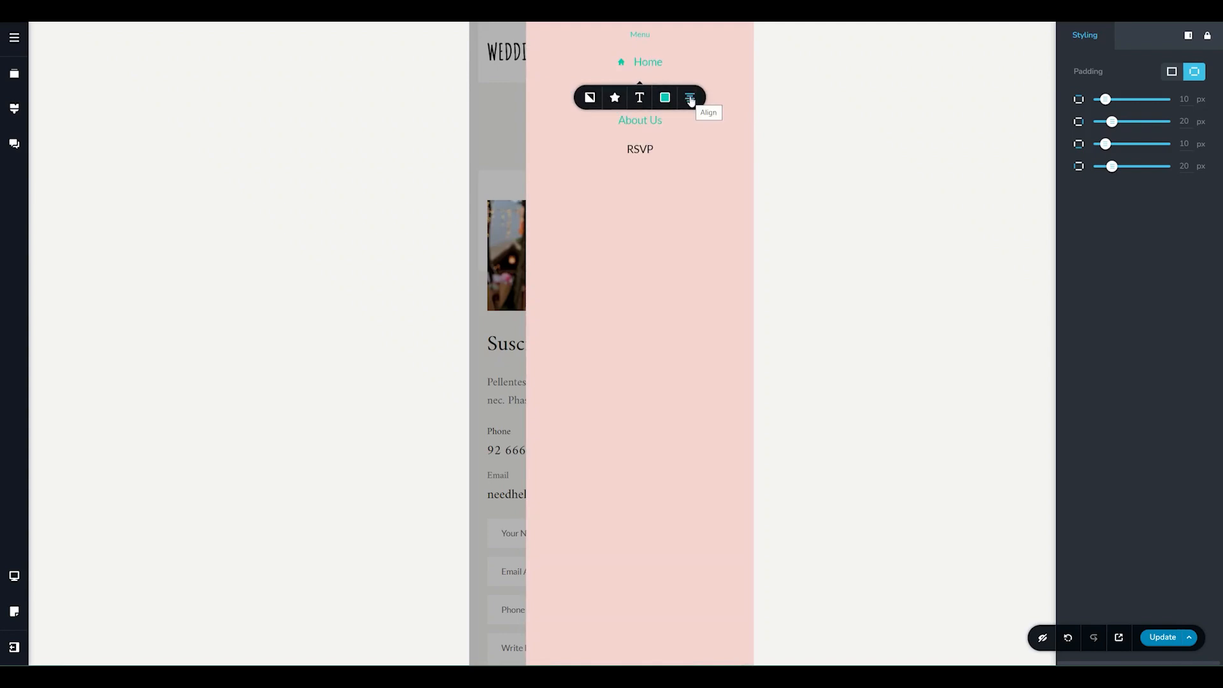
pyautogui.click(691, 100)
pyautogui.click(691, 100)
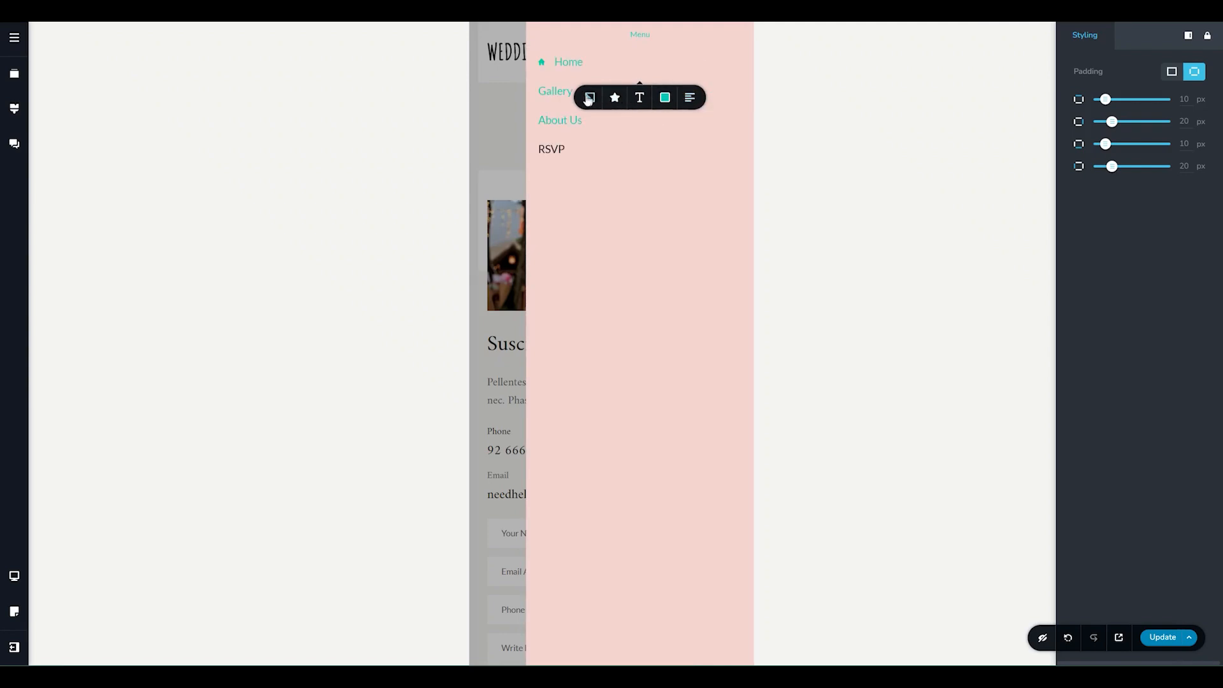